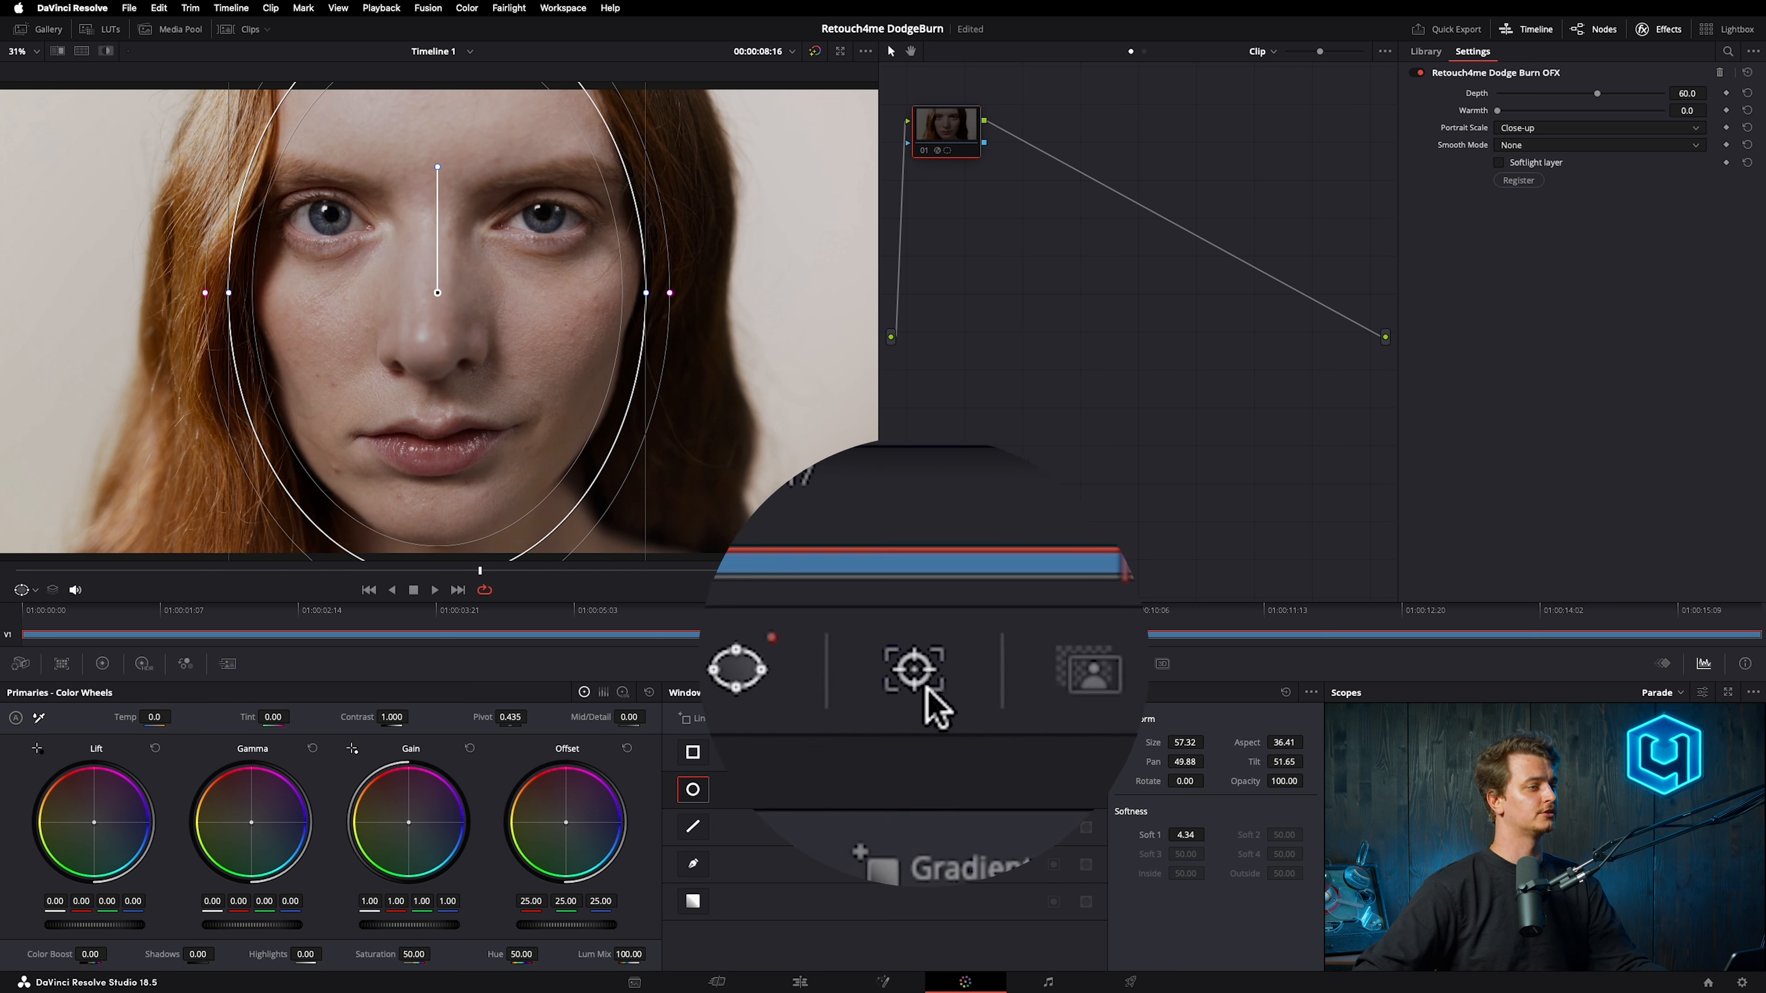
Step: Track the oval face window through the clip, then enlarge and recentre it on the face at the first frame and track forward
click(923, 666)
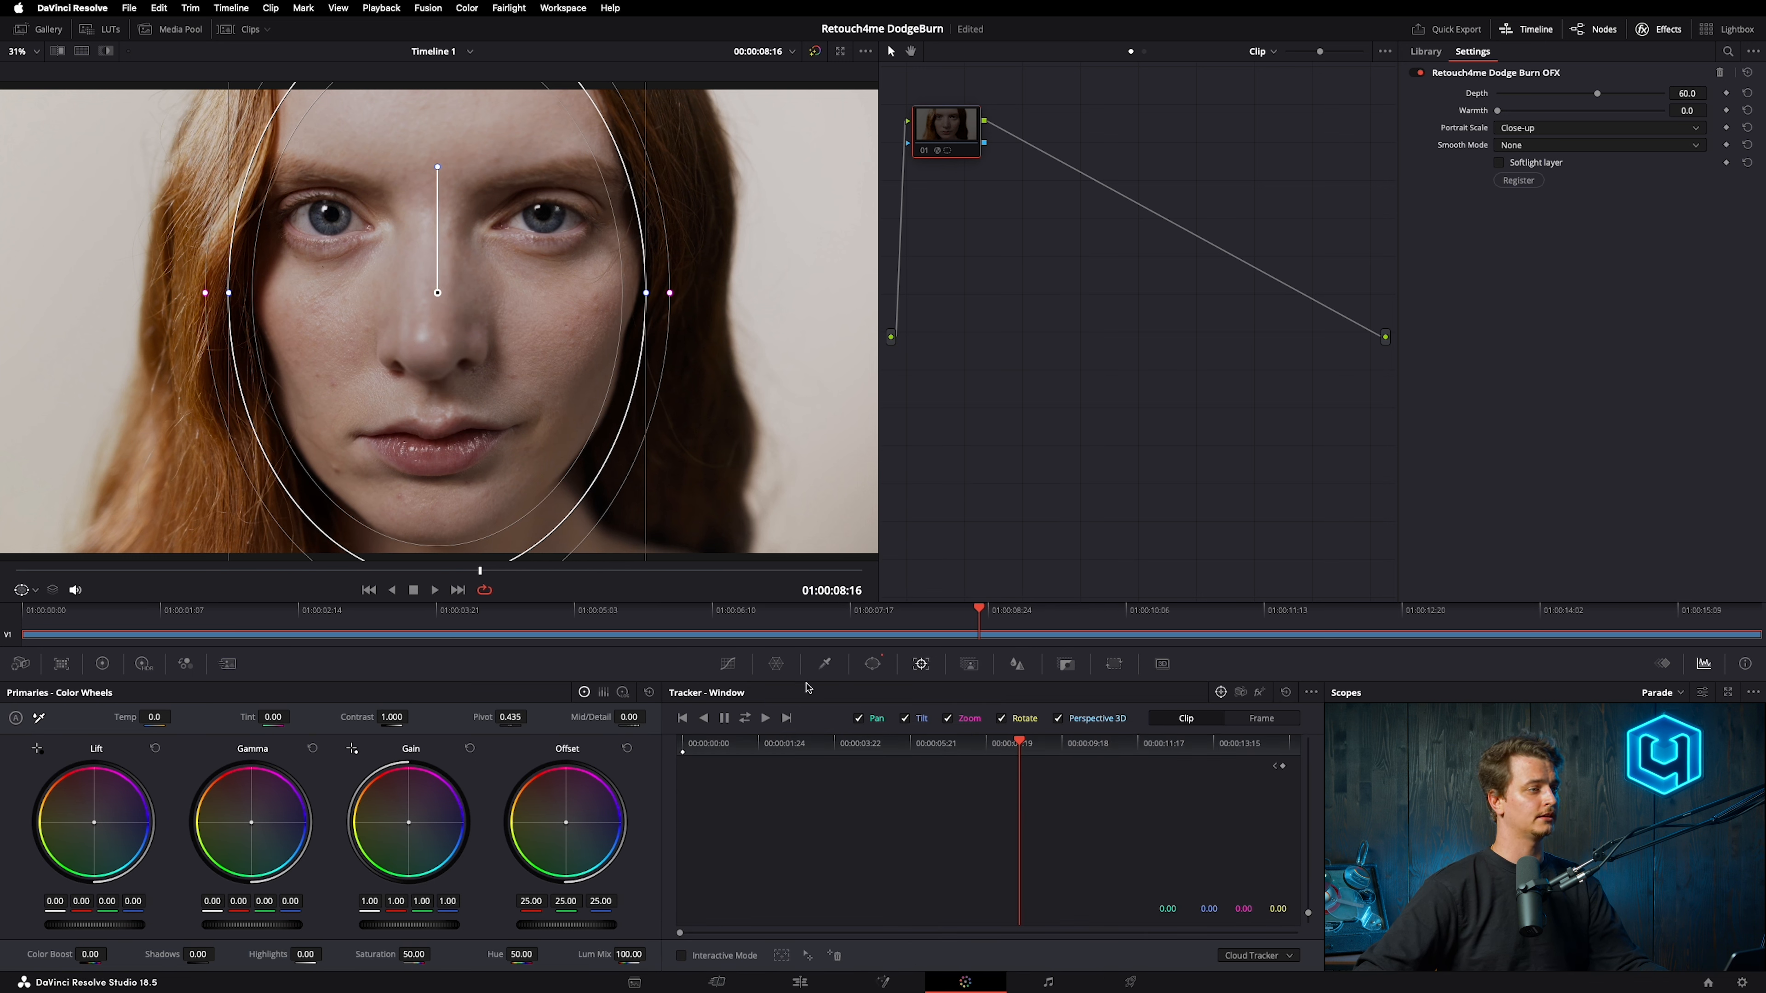
click(747, 719)
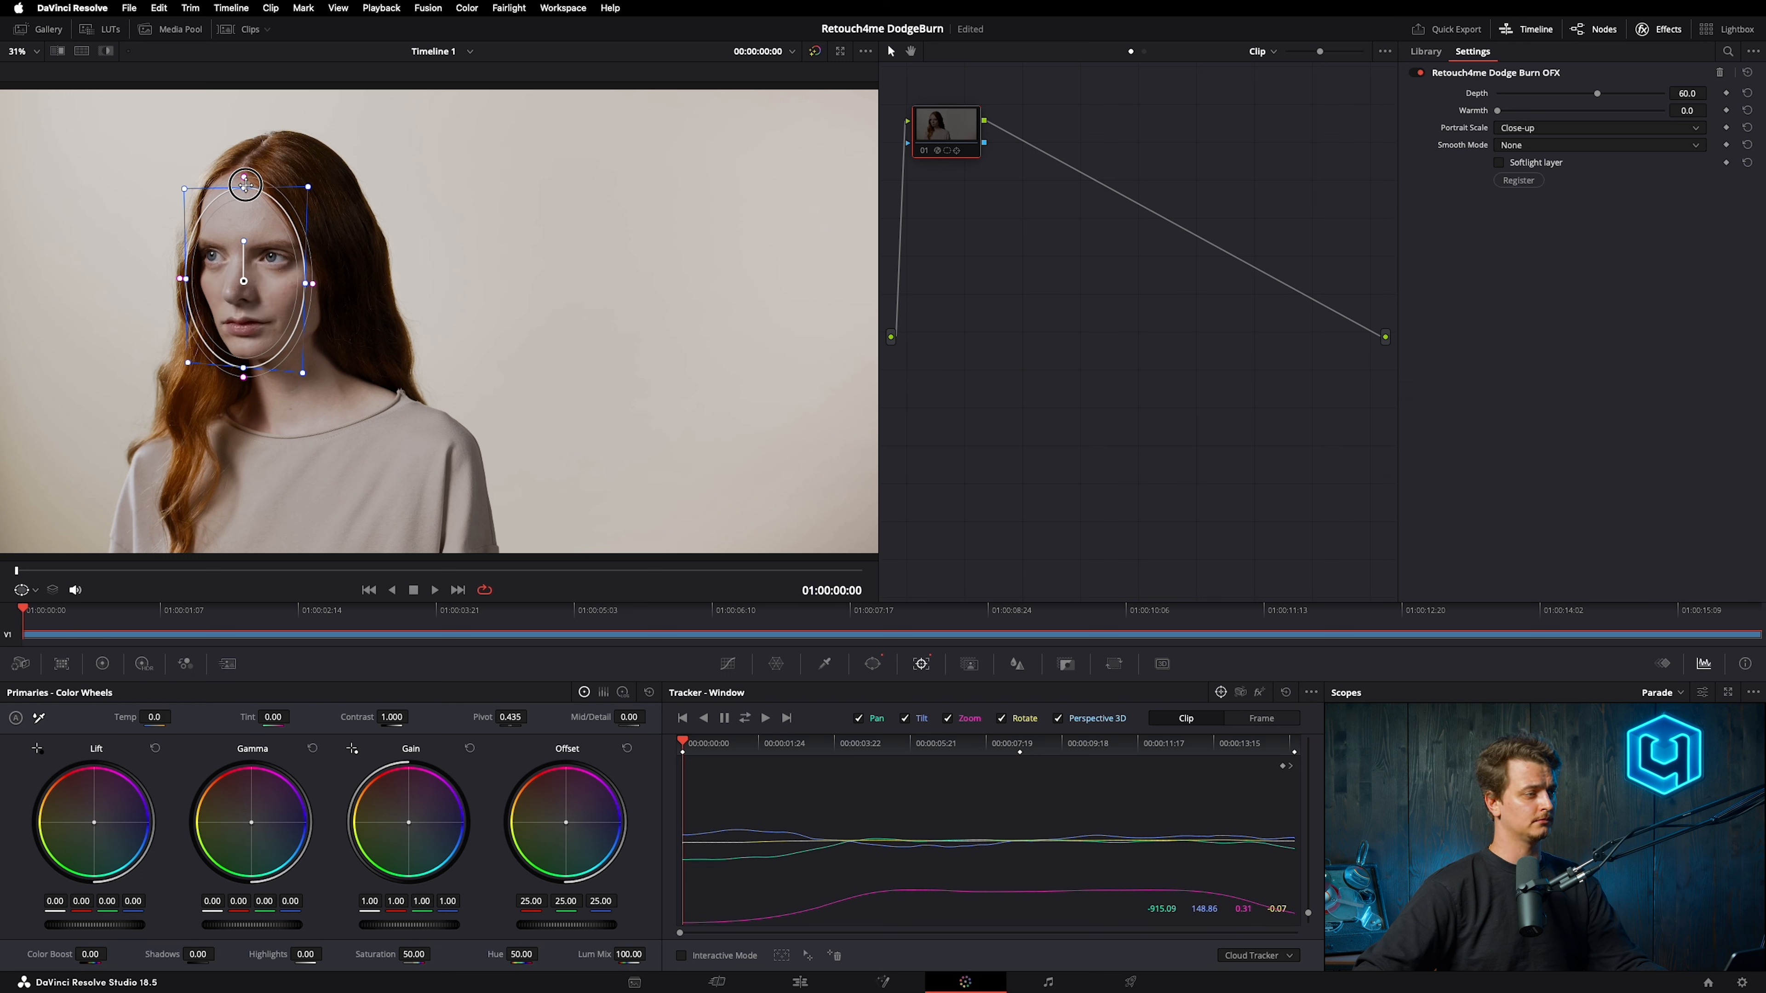
drag(246, 185, 246, 174)
drag(306, 283, 312, 281)
drag(246, 281, 252, 273)
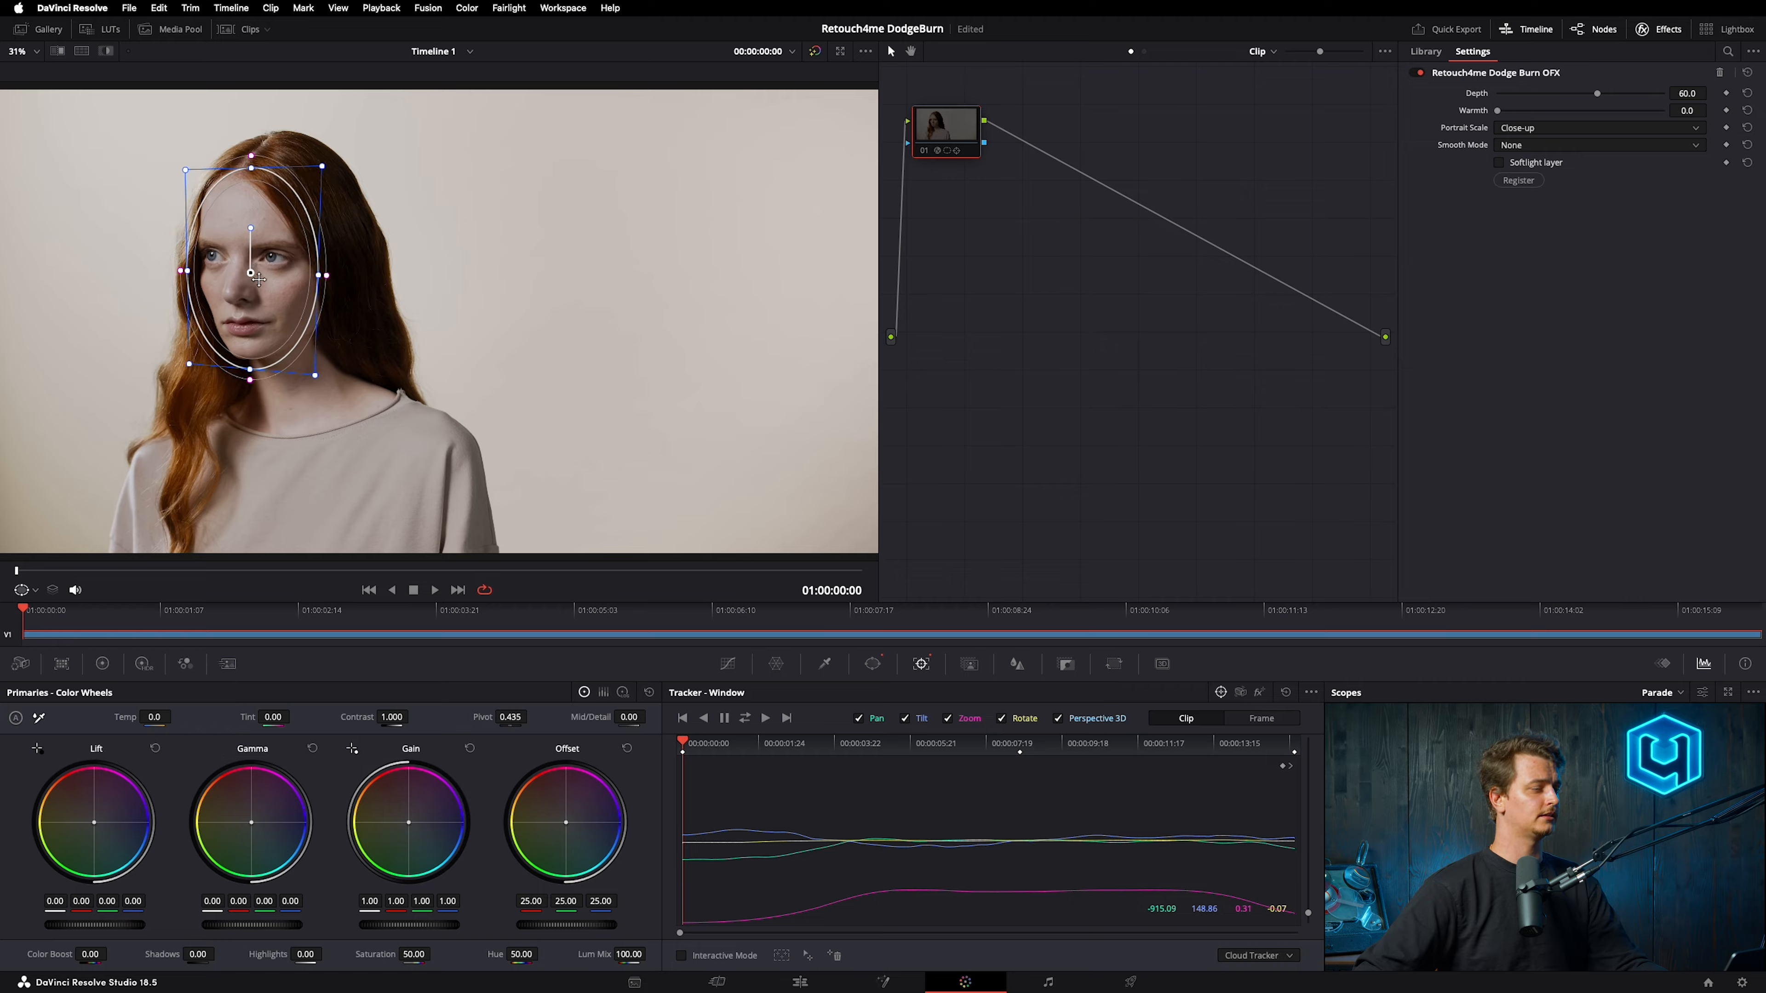
click(764, 720)
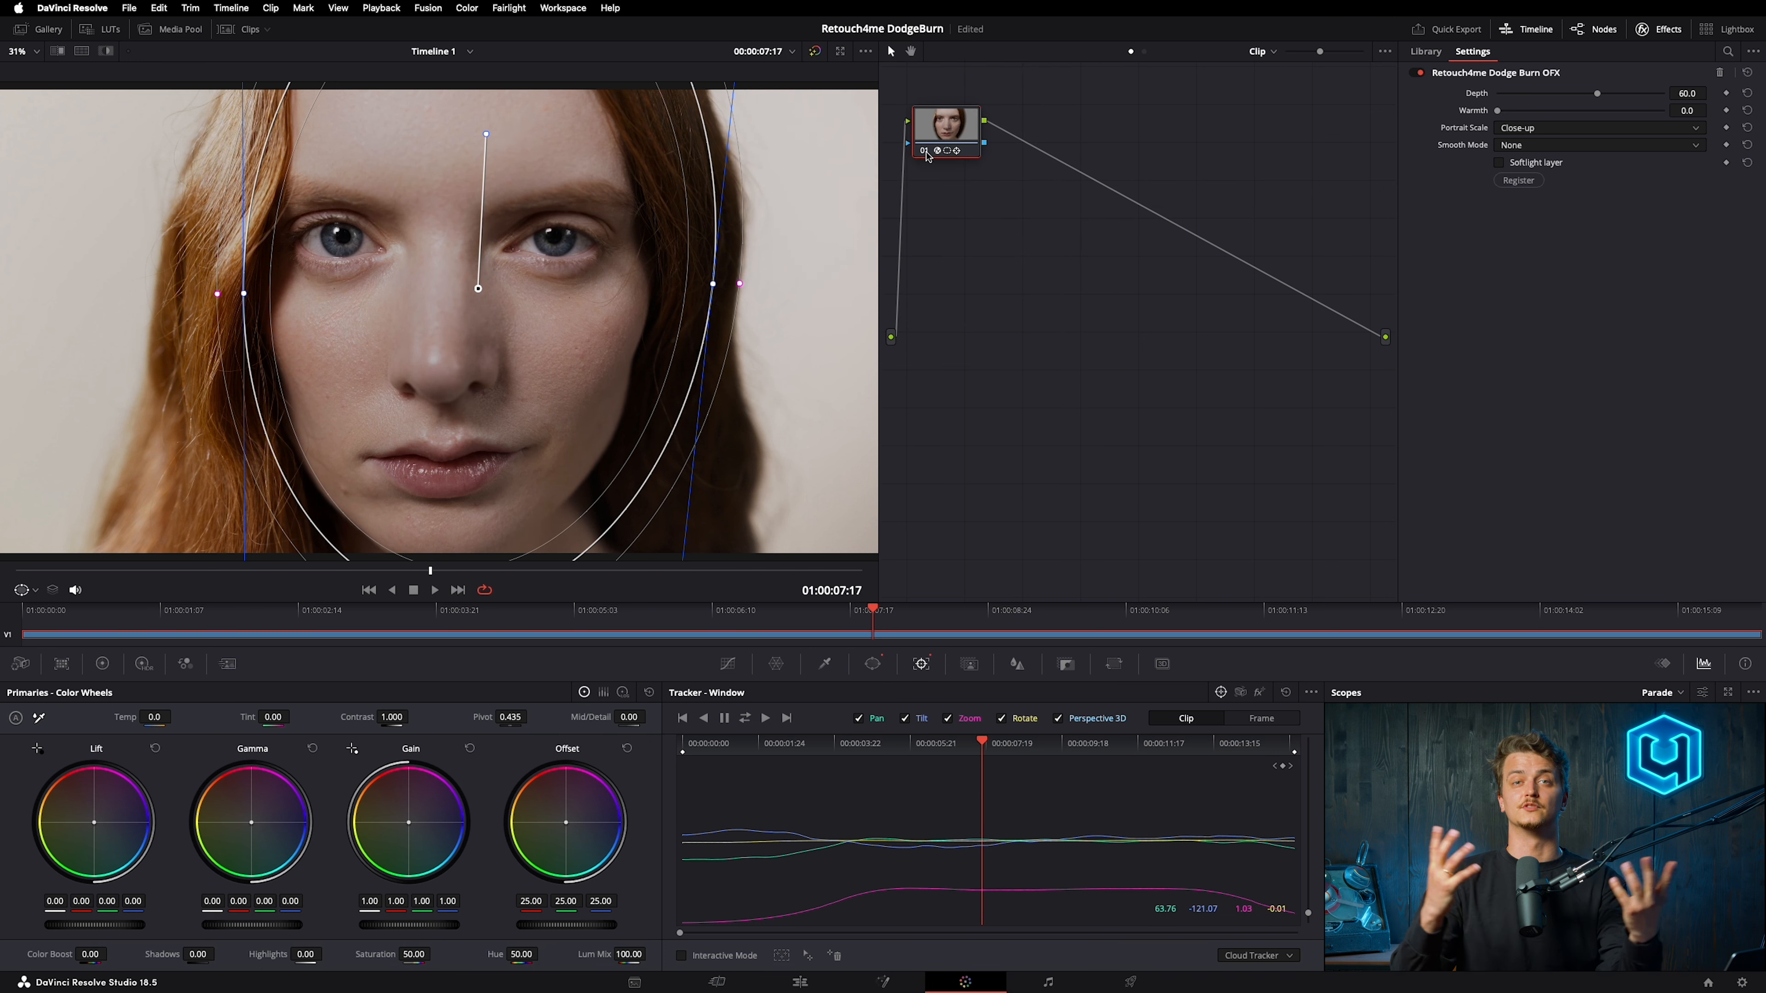
Step: Toggle node 01's Dodge Burn effect and play the clip from the start to check the retouch and playback
click(926, 152)
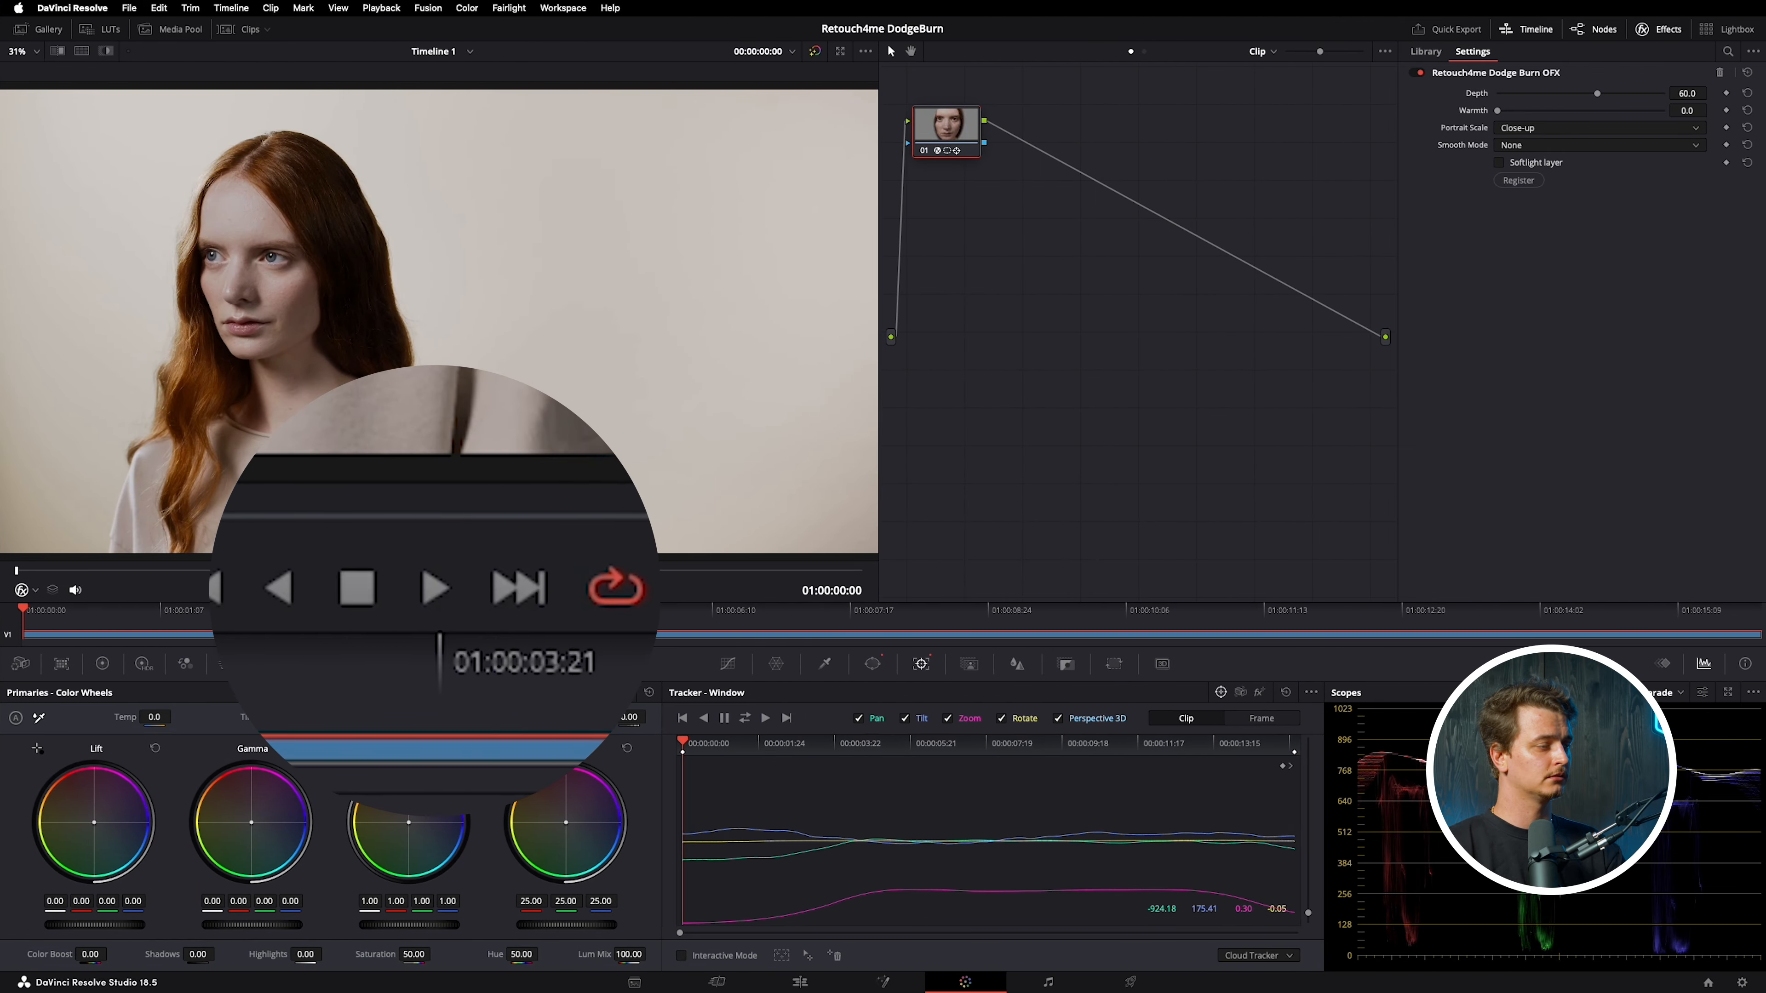
click(429, 590)
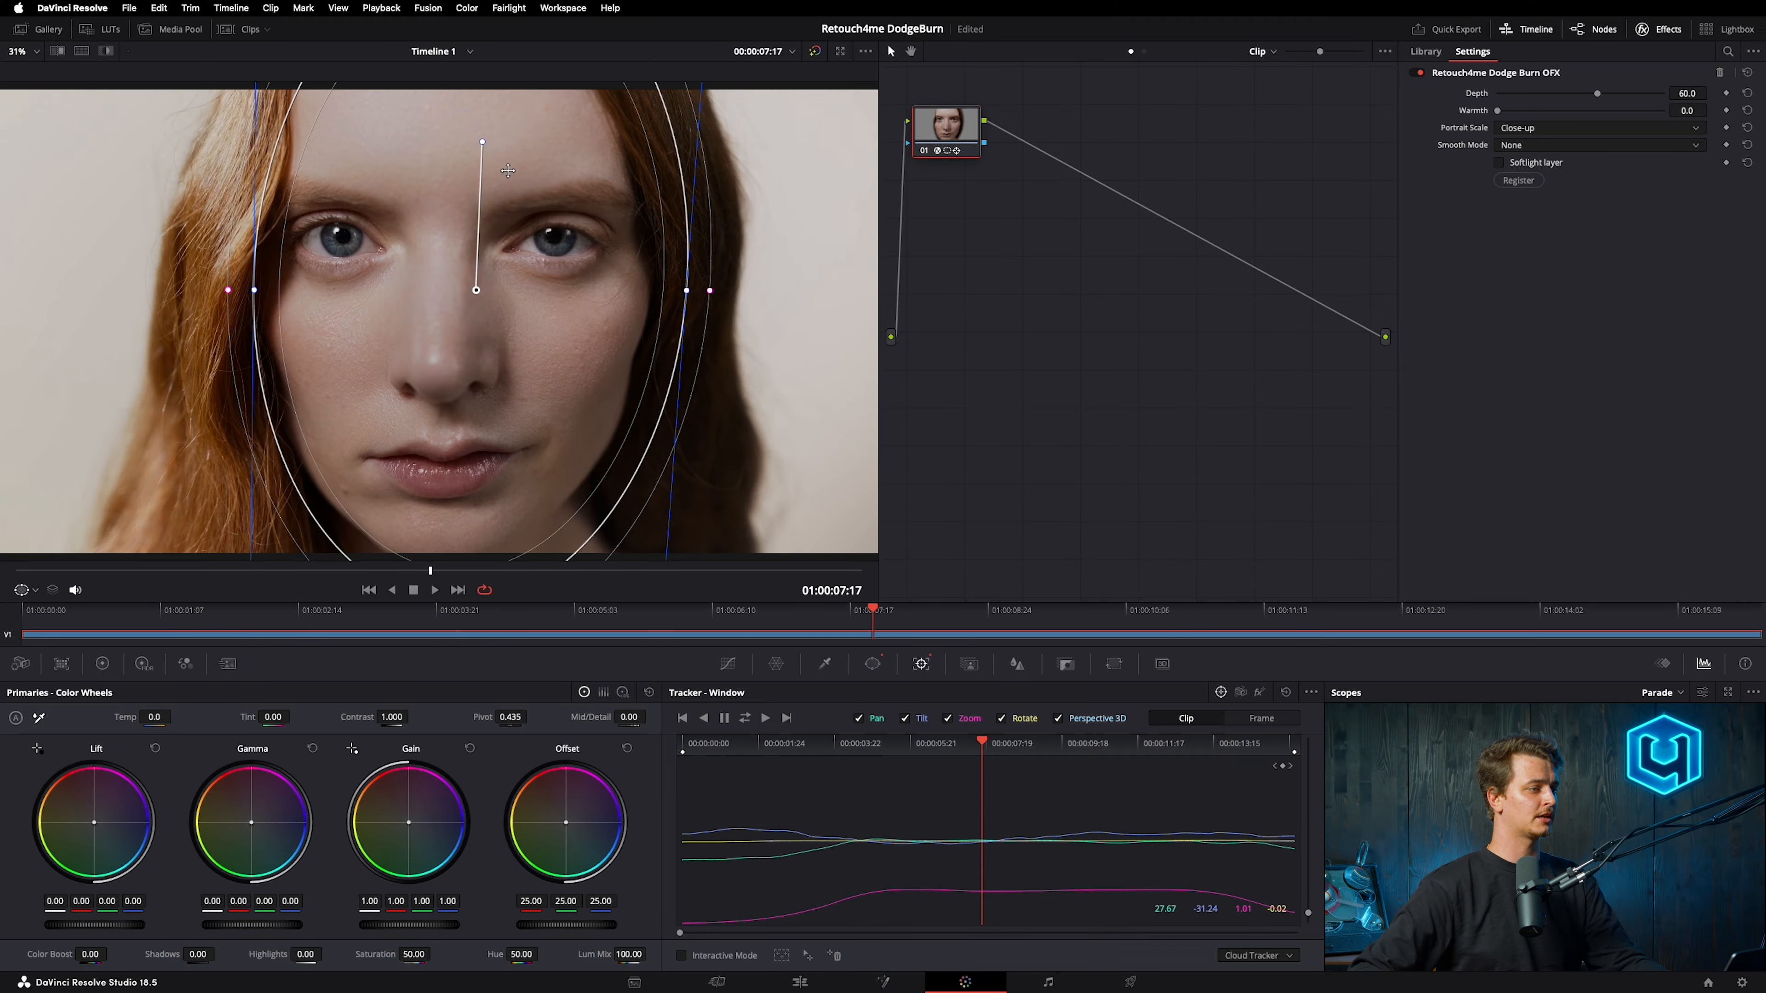
Step: Set the playback render cache mode to User
click(381, 8)
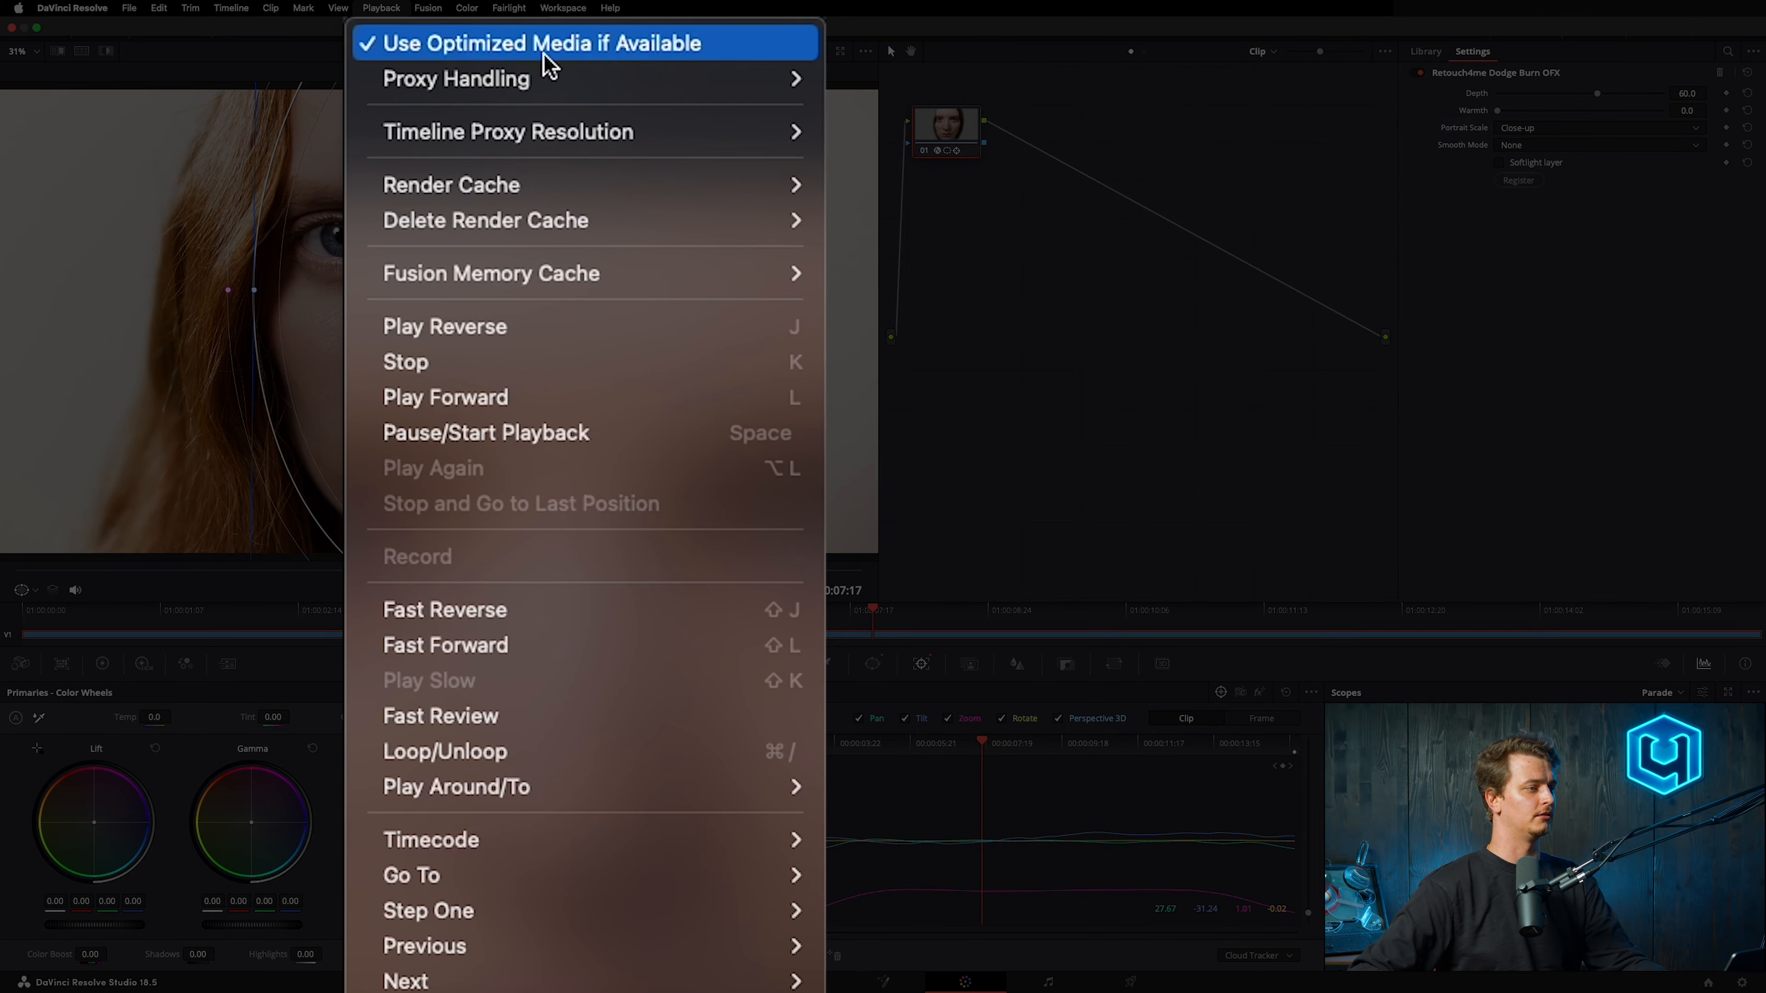
mouse_move(657, 195)
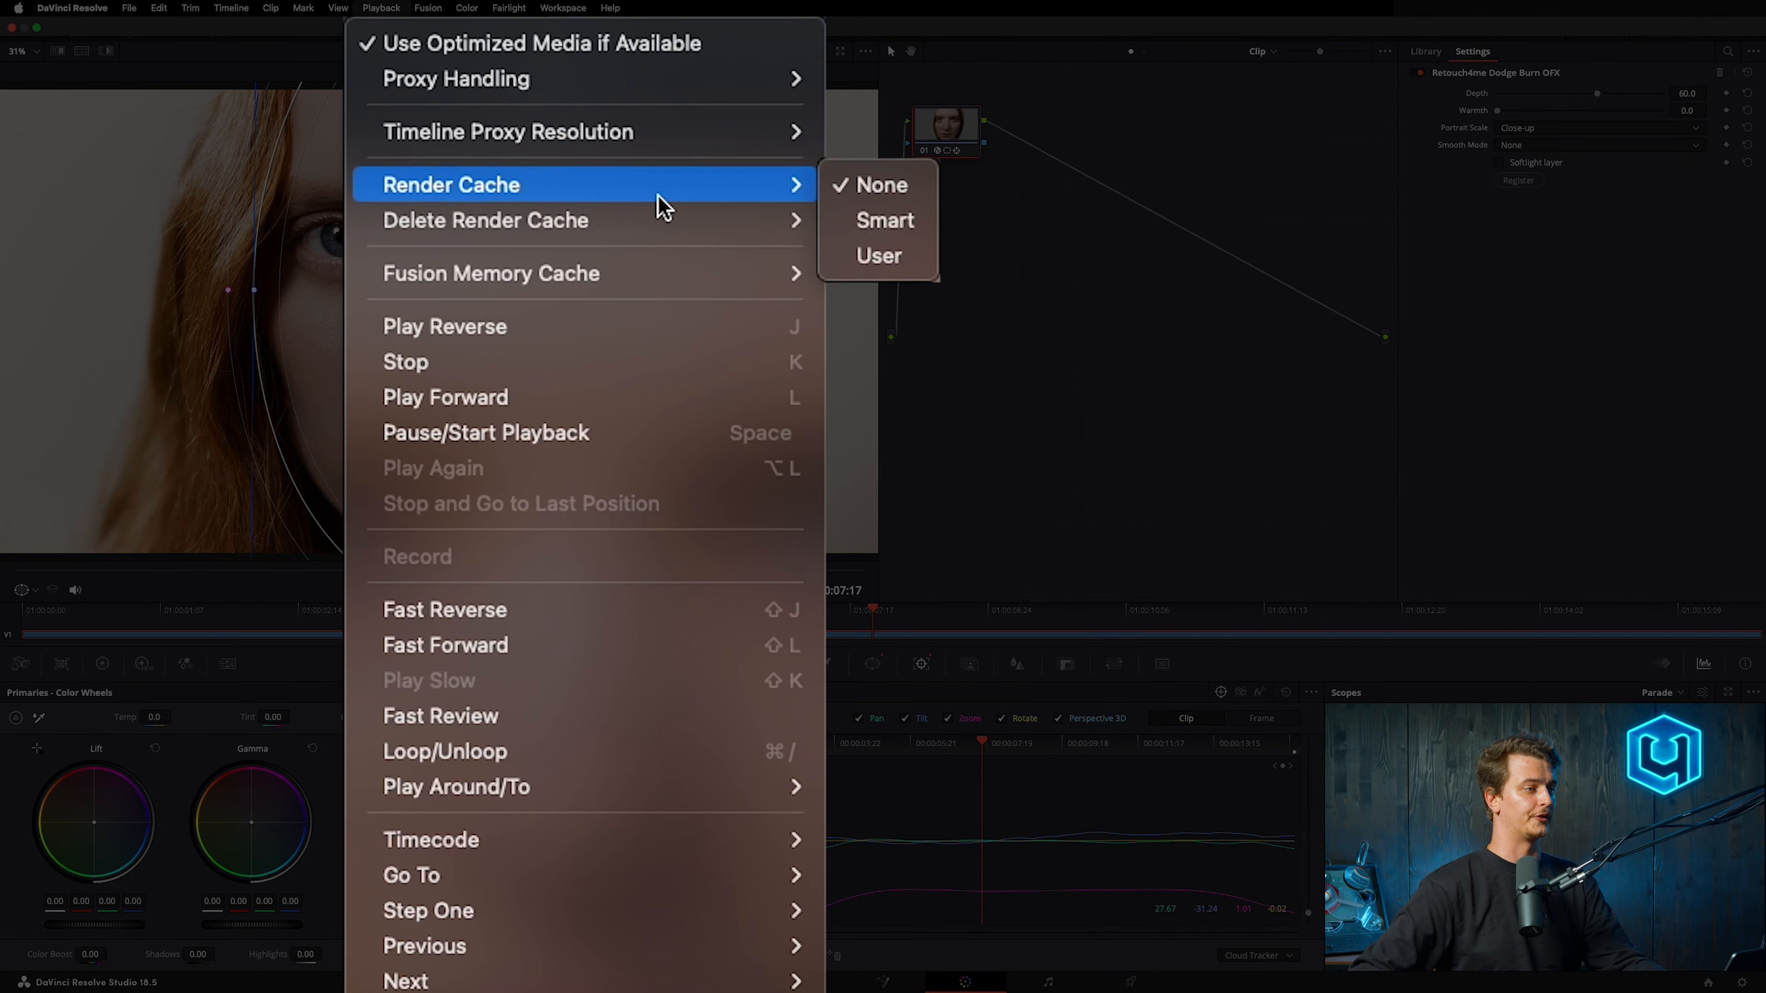
click(914, 261)
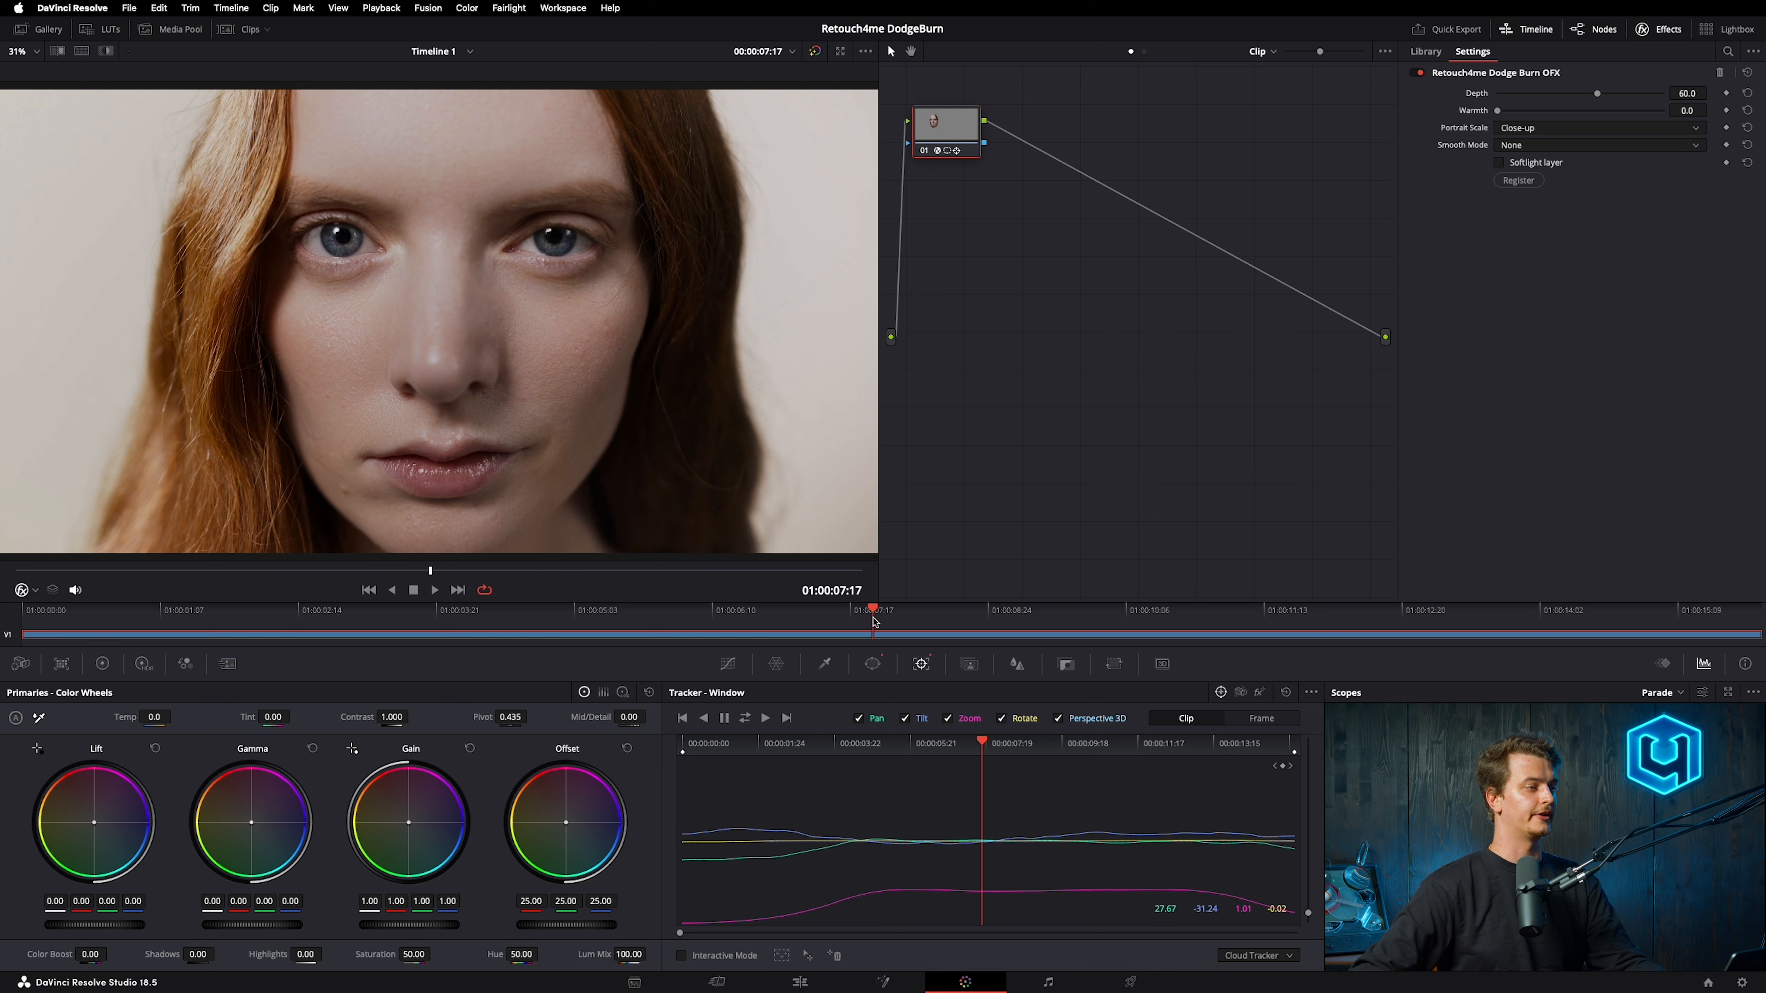
Step: Turn on the node cache for the Dodge Burn node
right_click(966, 123)
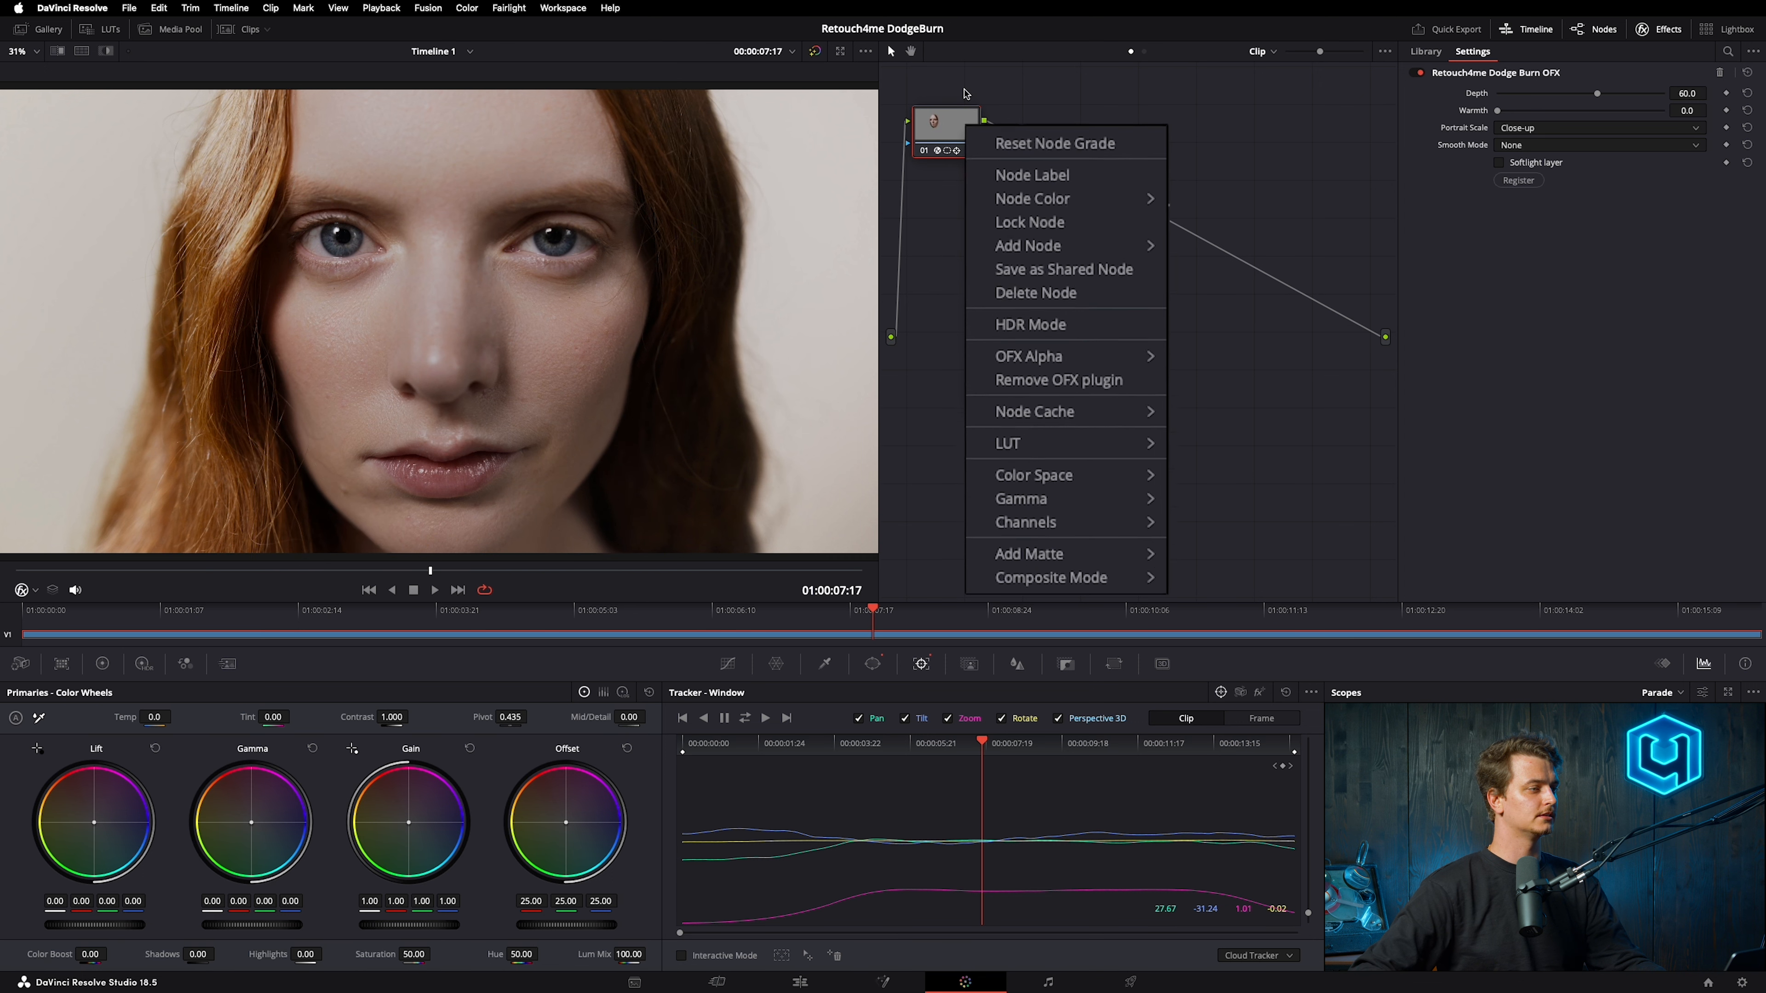
mouse_move(1163, 514)
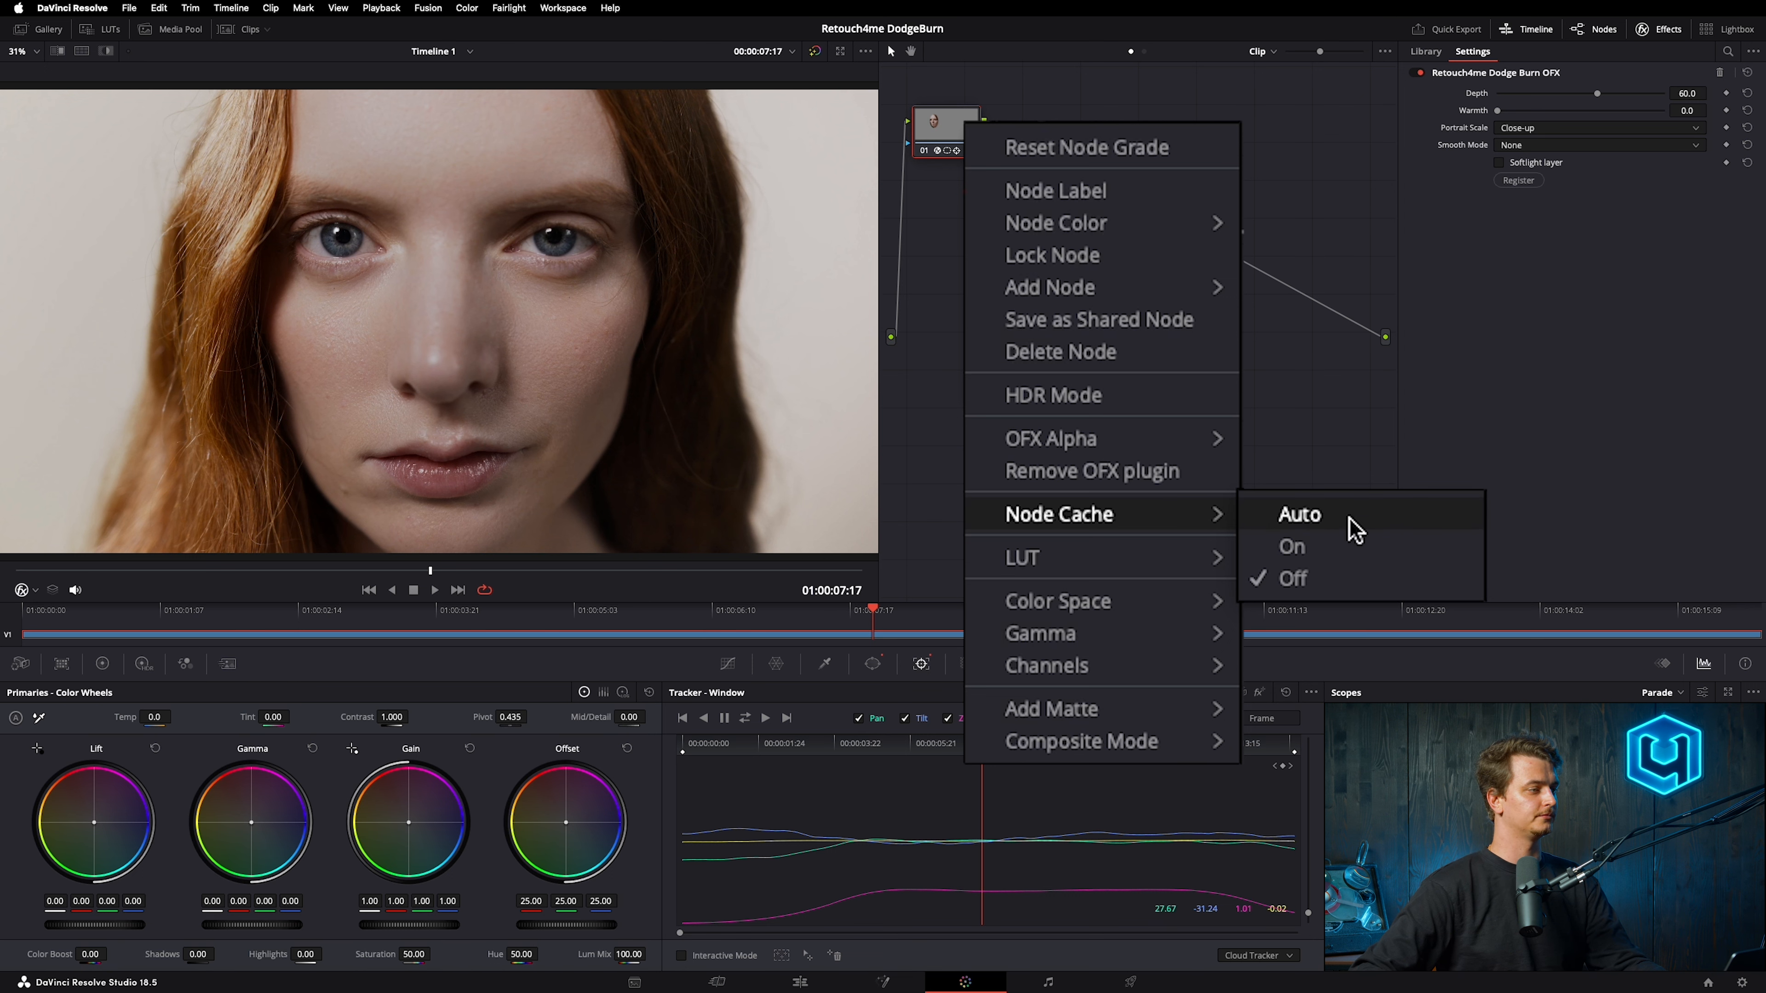
click(1363, 547)
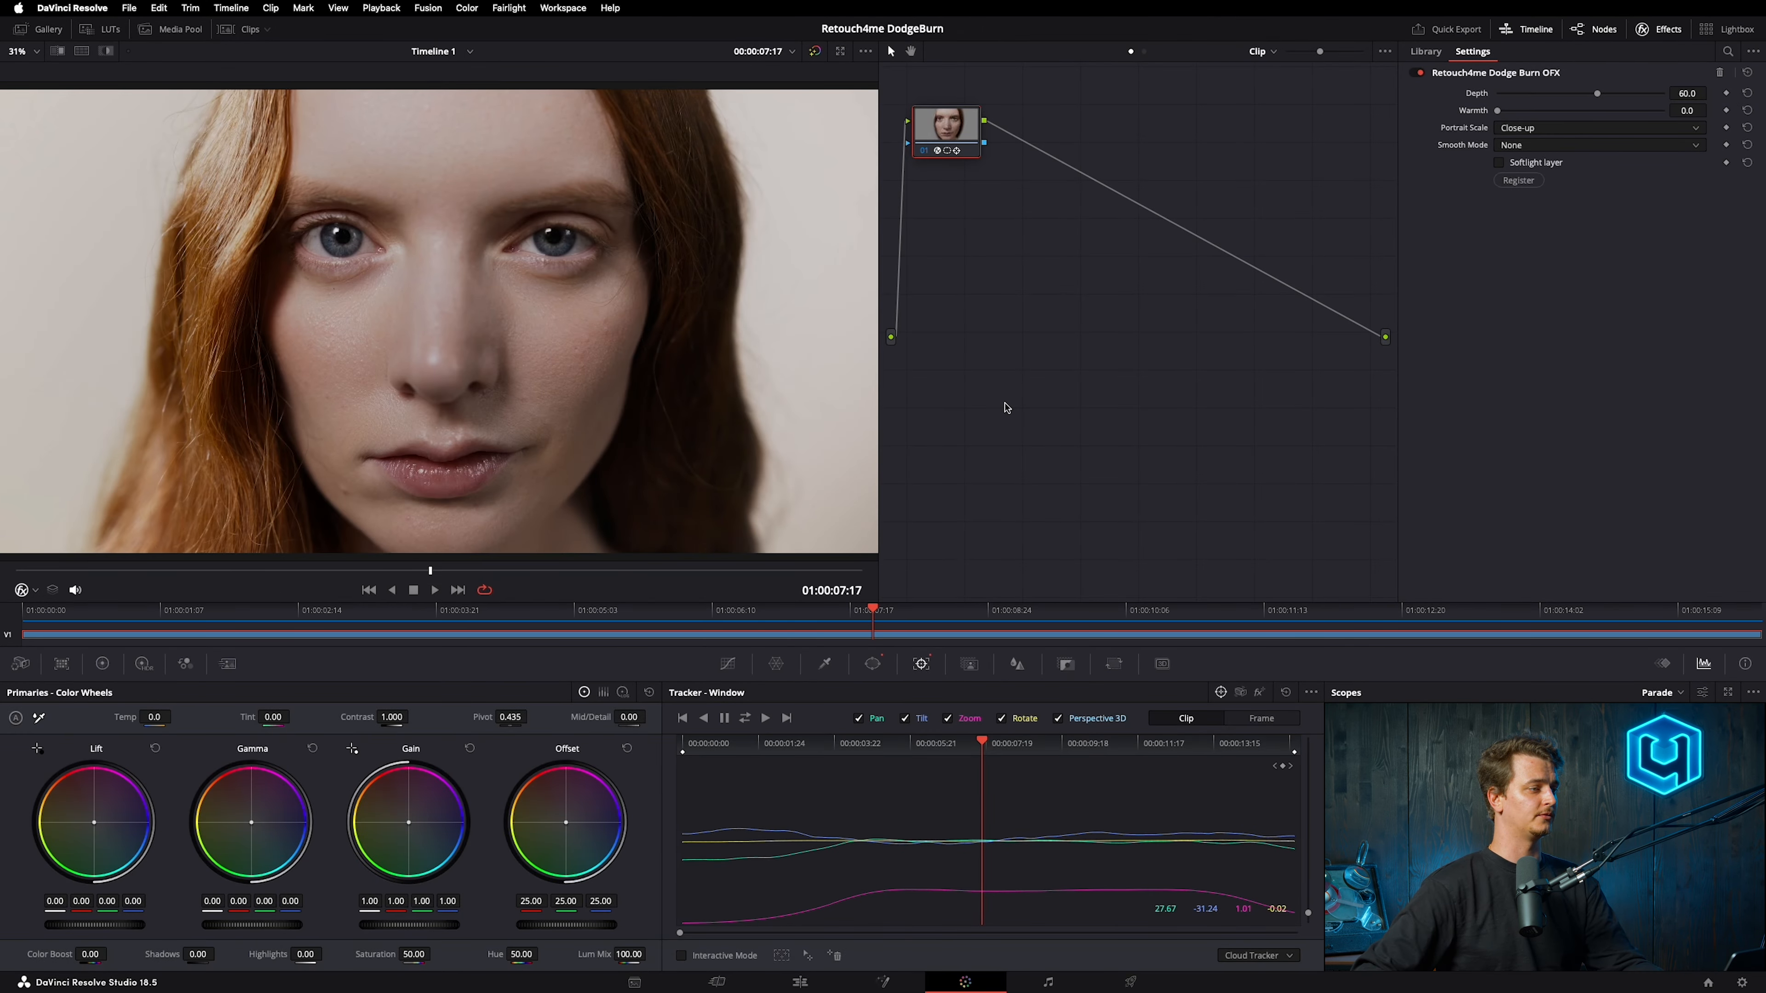
mouse_move(873, 611)
mouse_down()
mouse_move(31, 602)
mouse_move(322, 617)
mouse_move(906, 600)
mouse_move(876, 640)
mouse_up()
Step: Add a second node beside the Dodge Burn node, apply the Retouch4me Color Match OFX effect to it, and scrub forward through the clip
right_click(1036, 302)
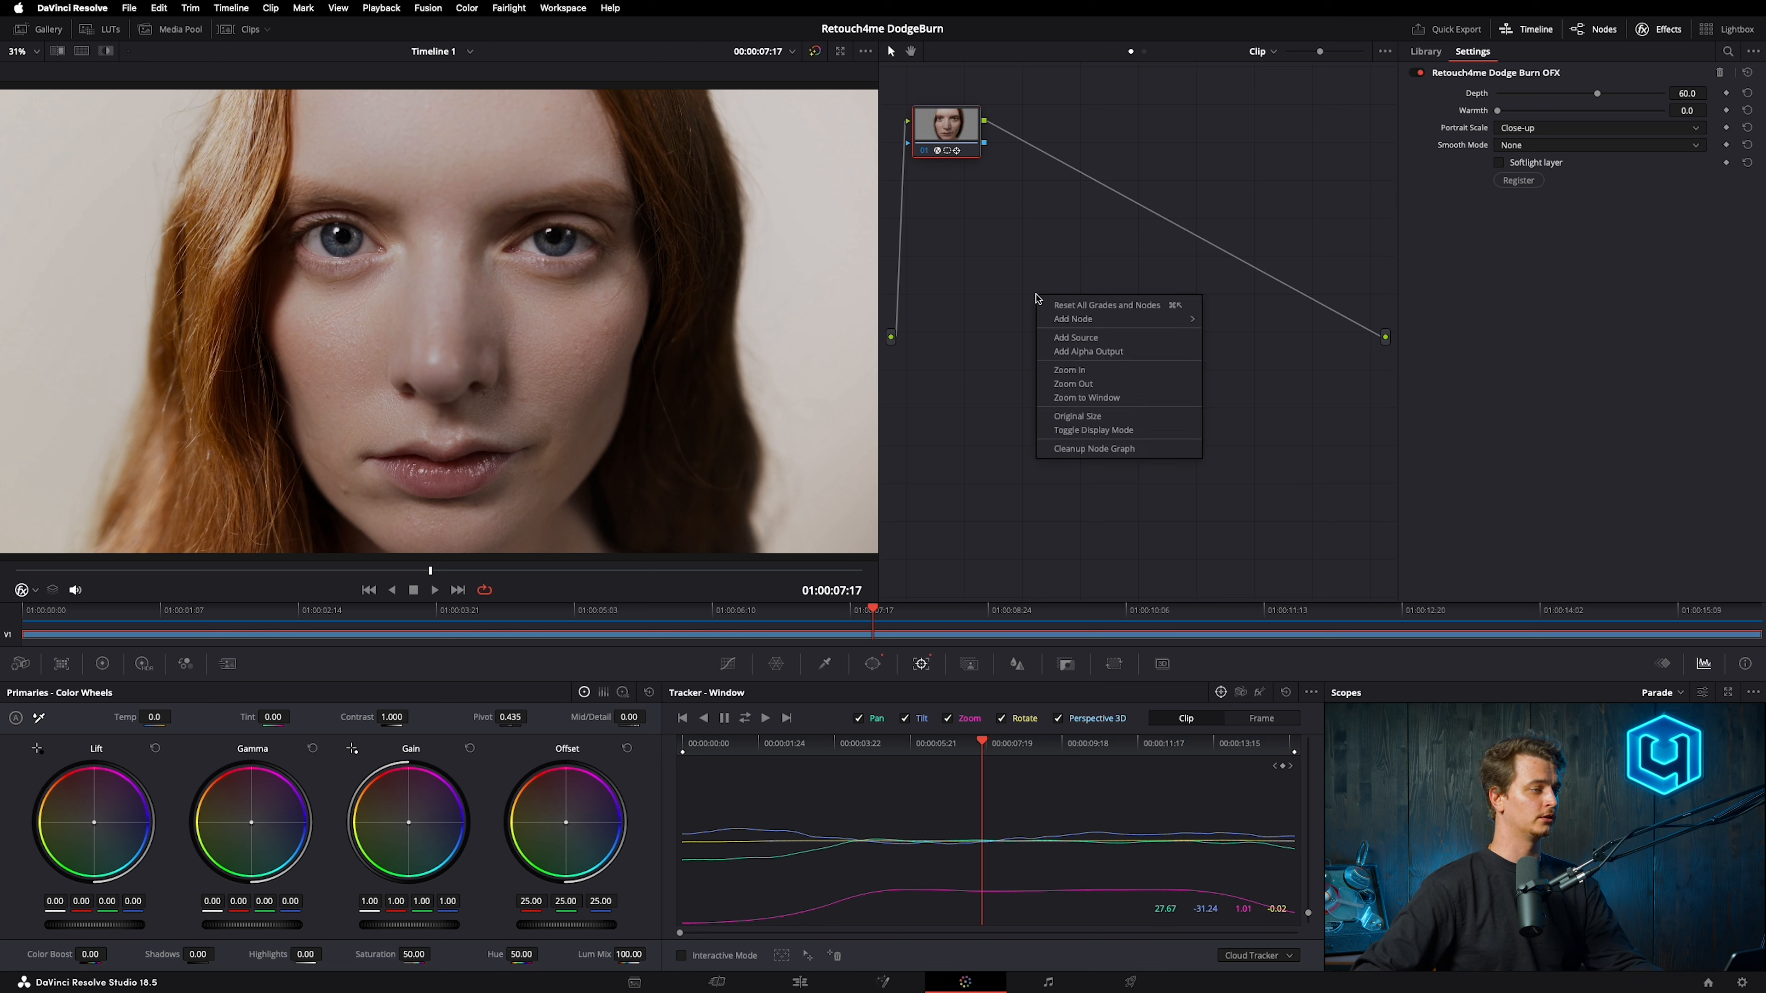
click(1225, 321)
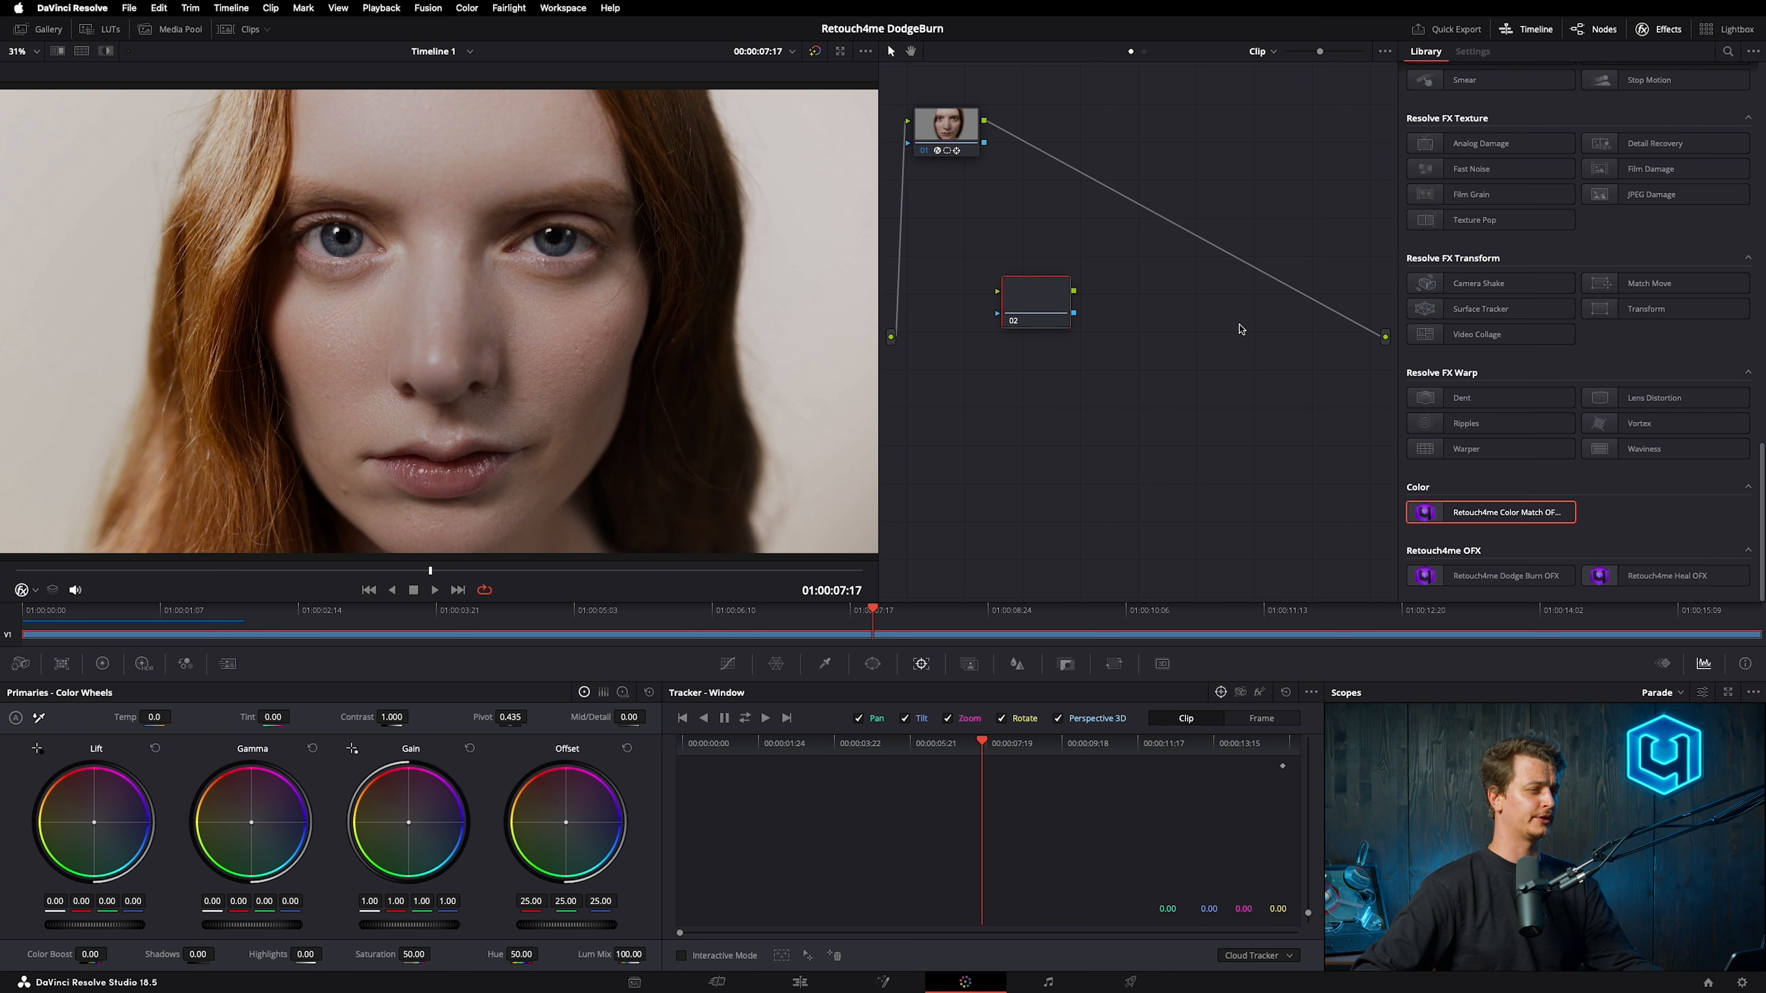
drag(1036, 303, 1145, 214)
drag(1502, 513, 1143, 212)
click(1519, 336)
click(1520, 336)
drag(870, 610, 1497, 603)
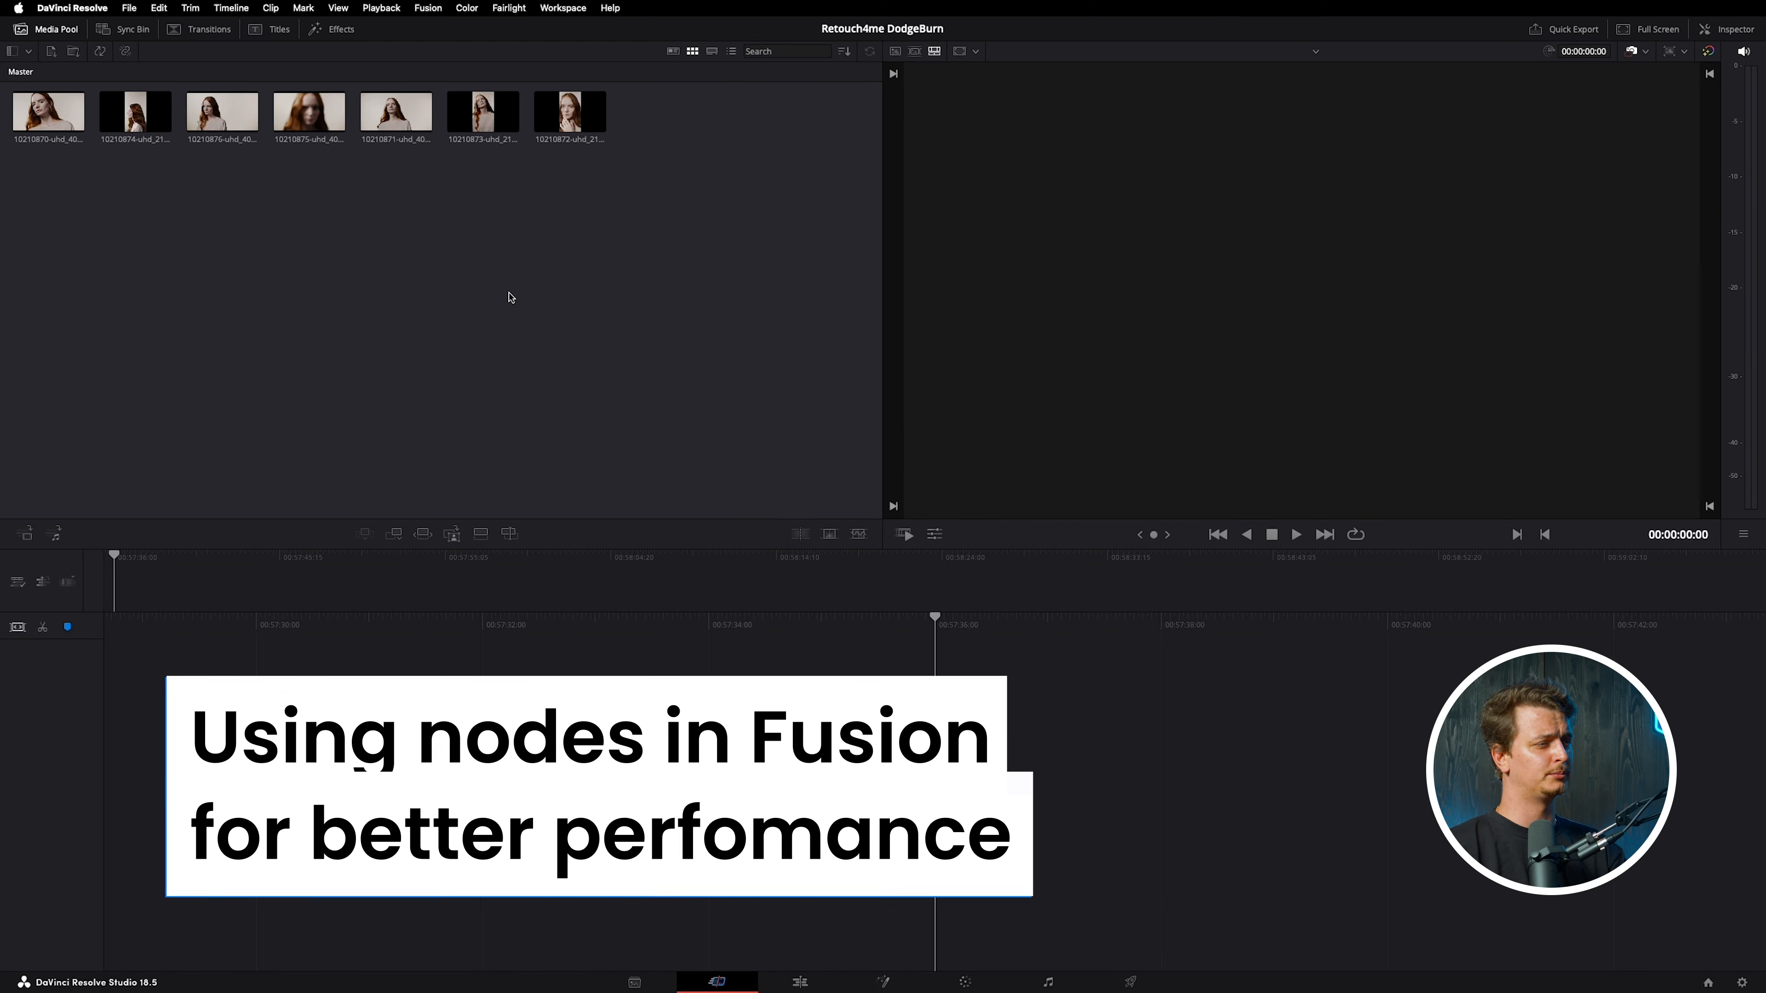
Step: Place the 10210876 clip on a new timeline and open it in Fusion
drag(228, 115, 674, 591)
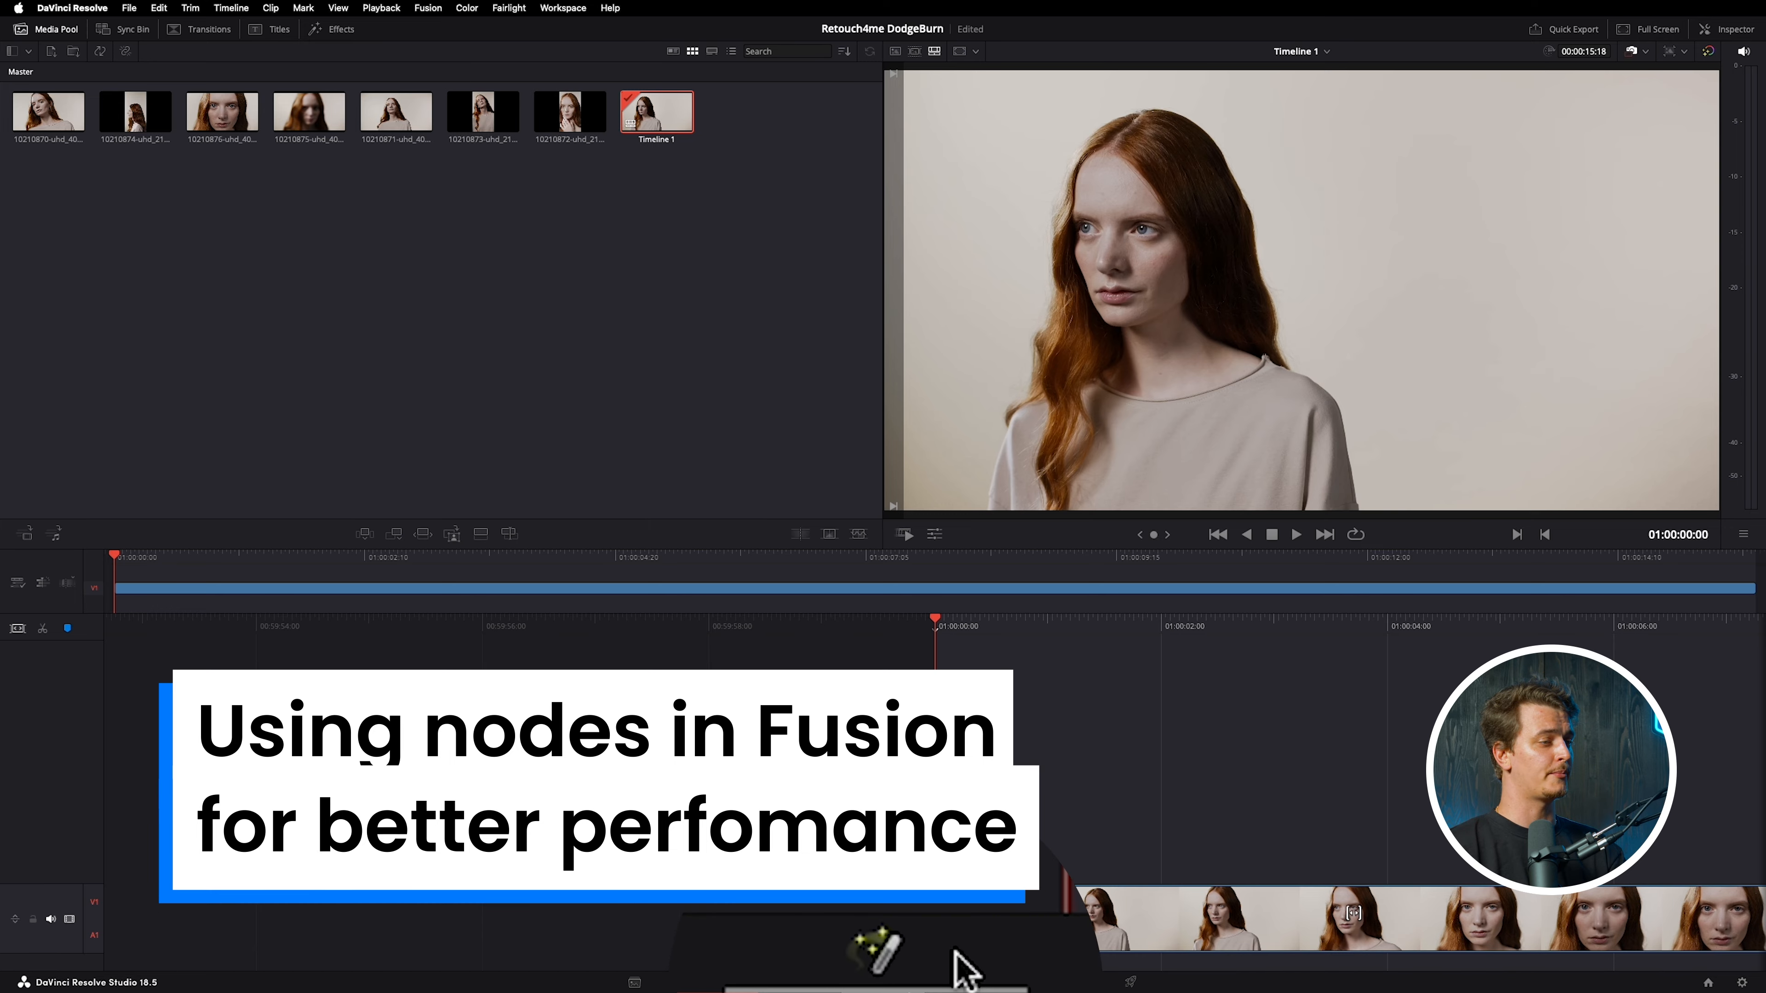
click(883, 981)
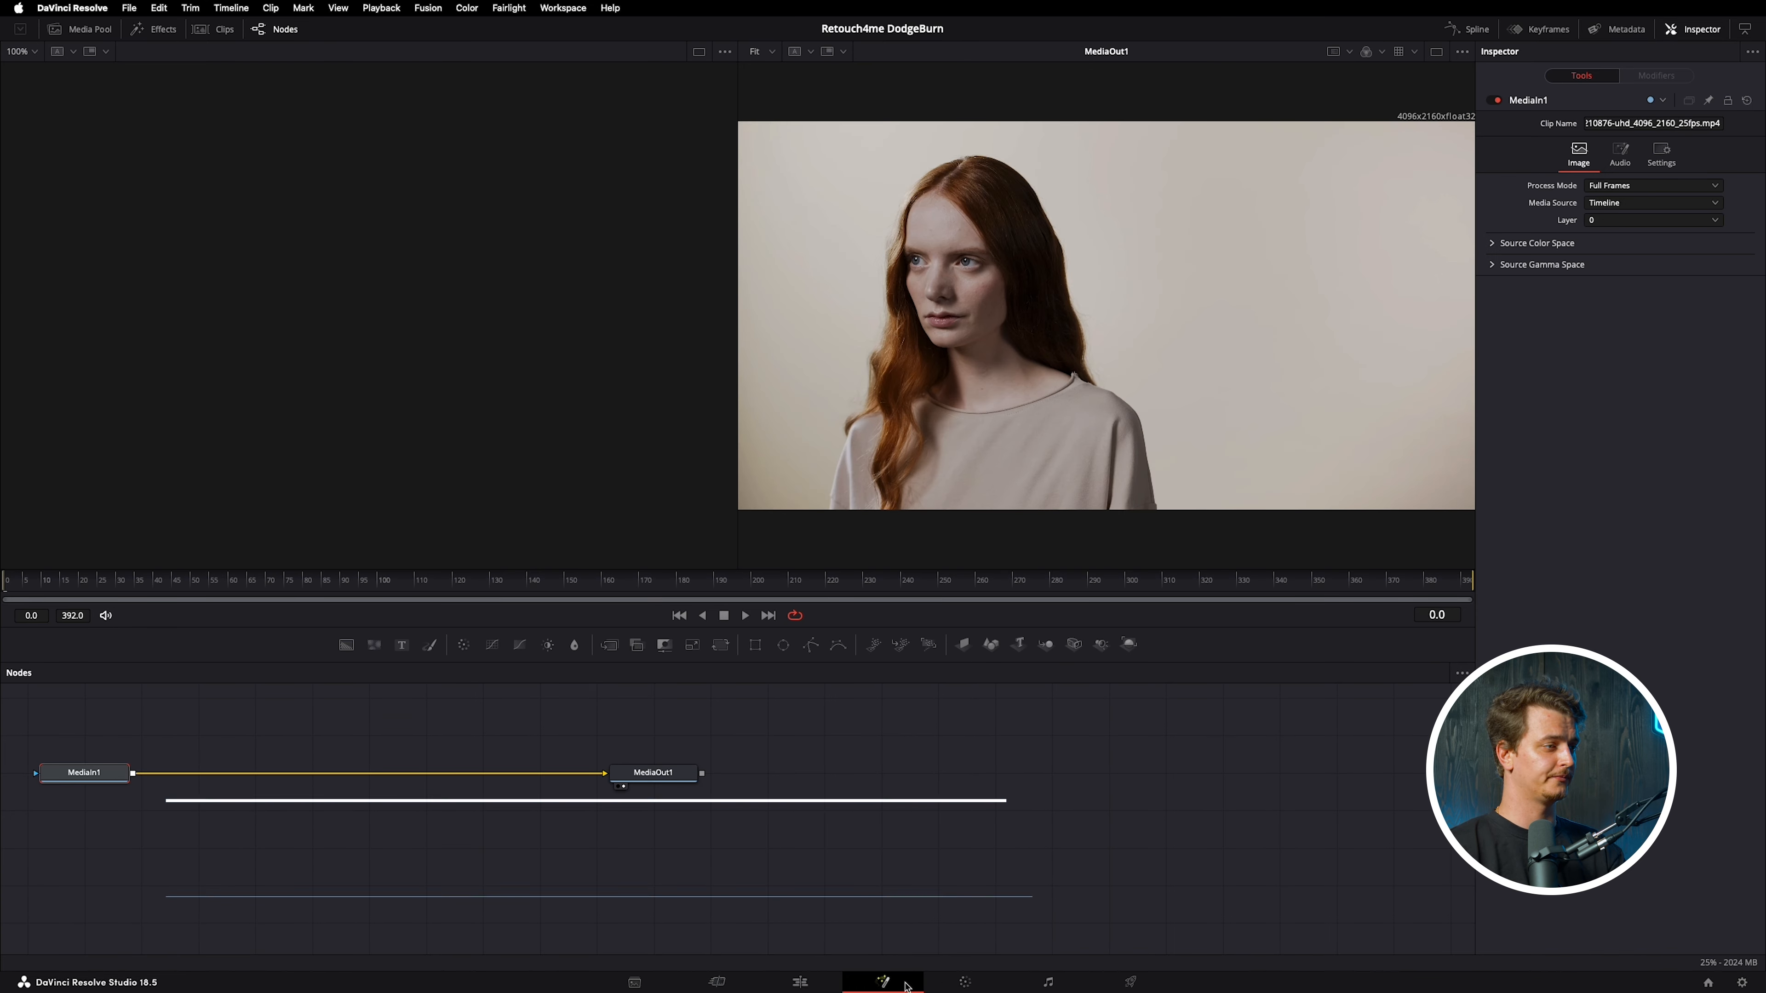
Step: Add a Retouch4me Dodge Burn OFX node and a Merge node to the Fusion composition
right_click(361, 713)
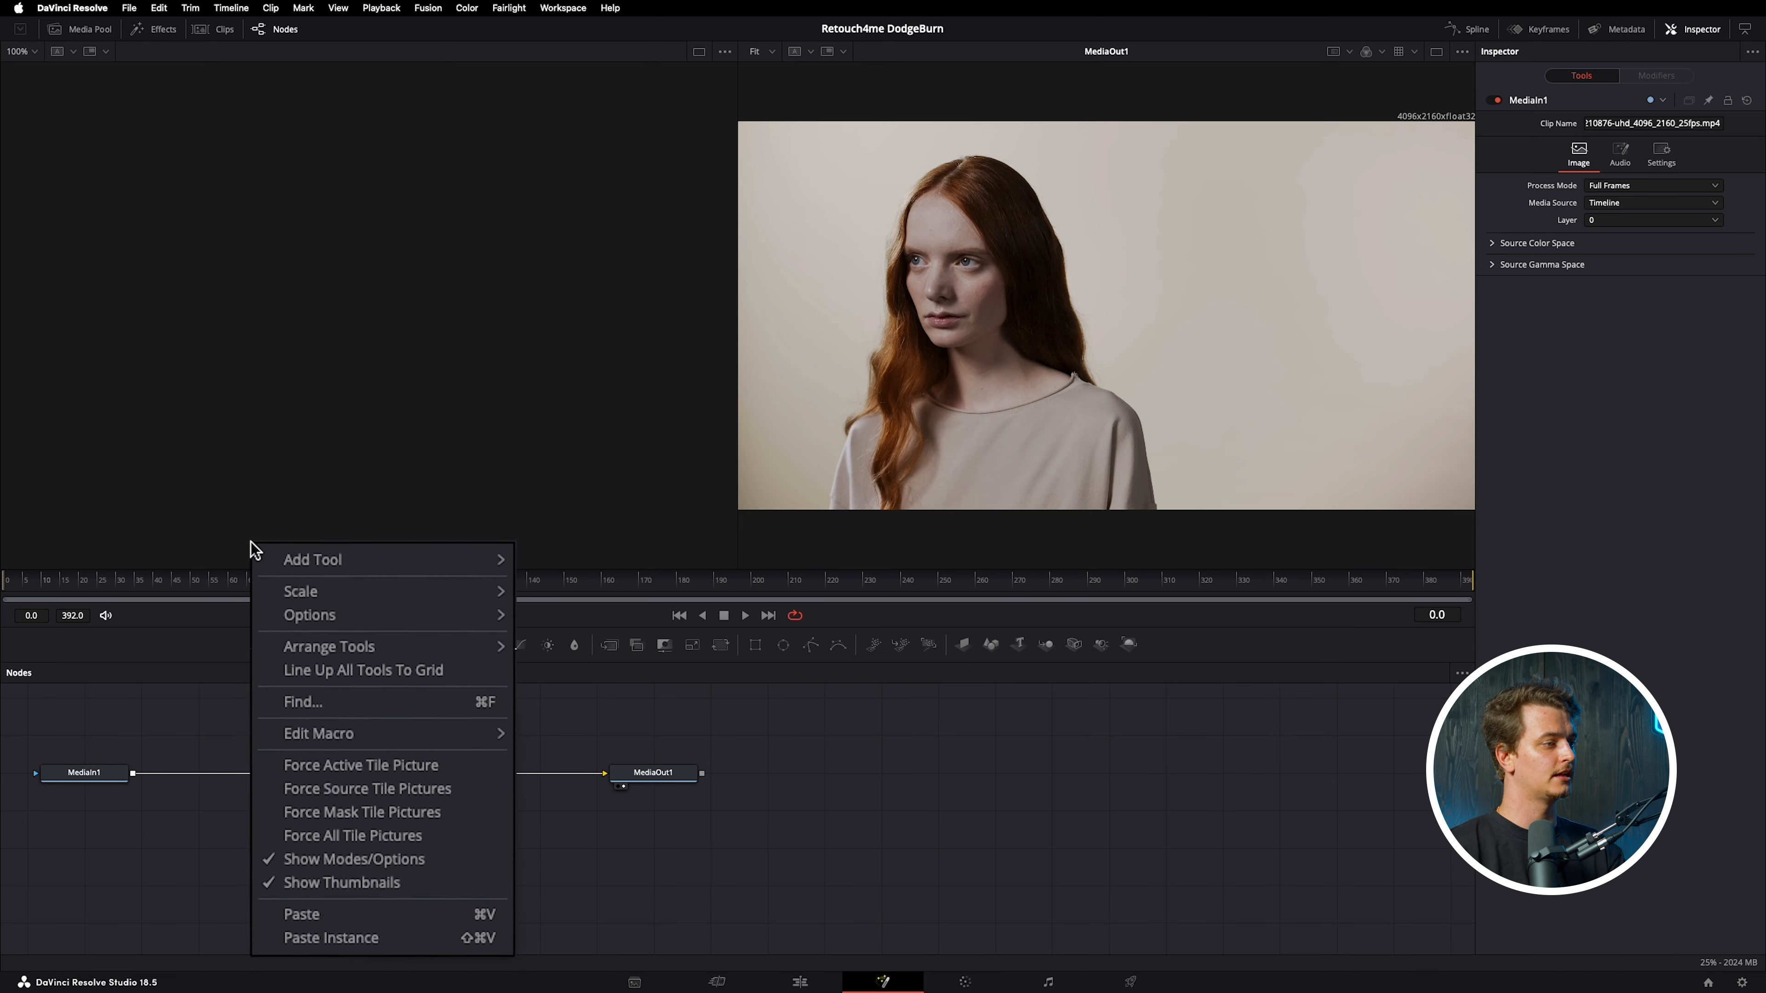
mouse_move(286, 492)
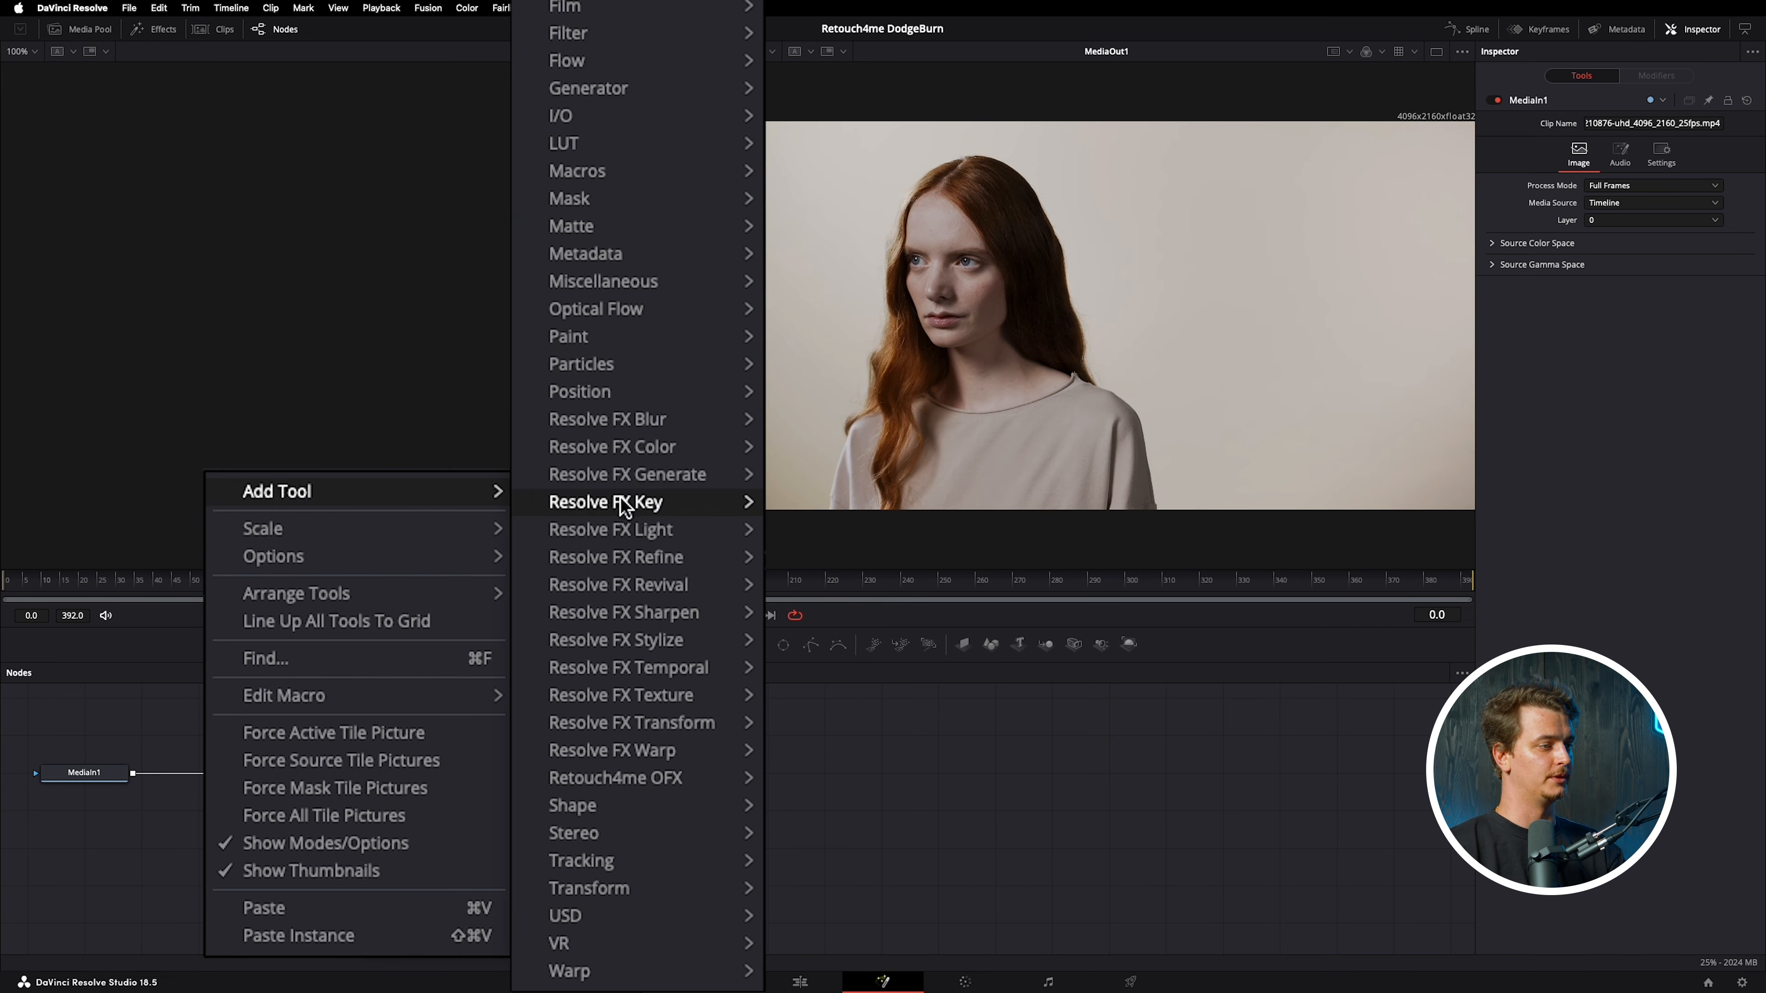
mouse_move(661, 779)
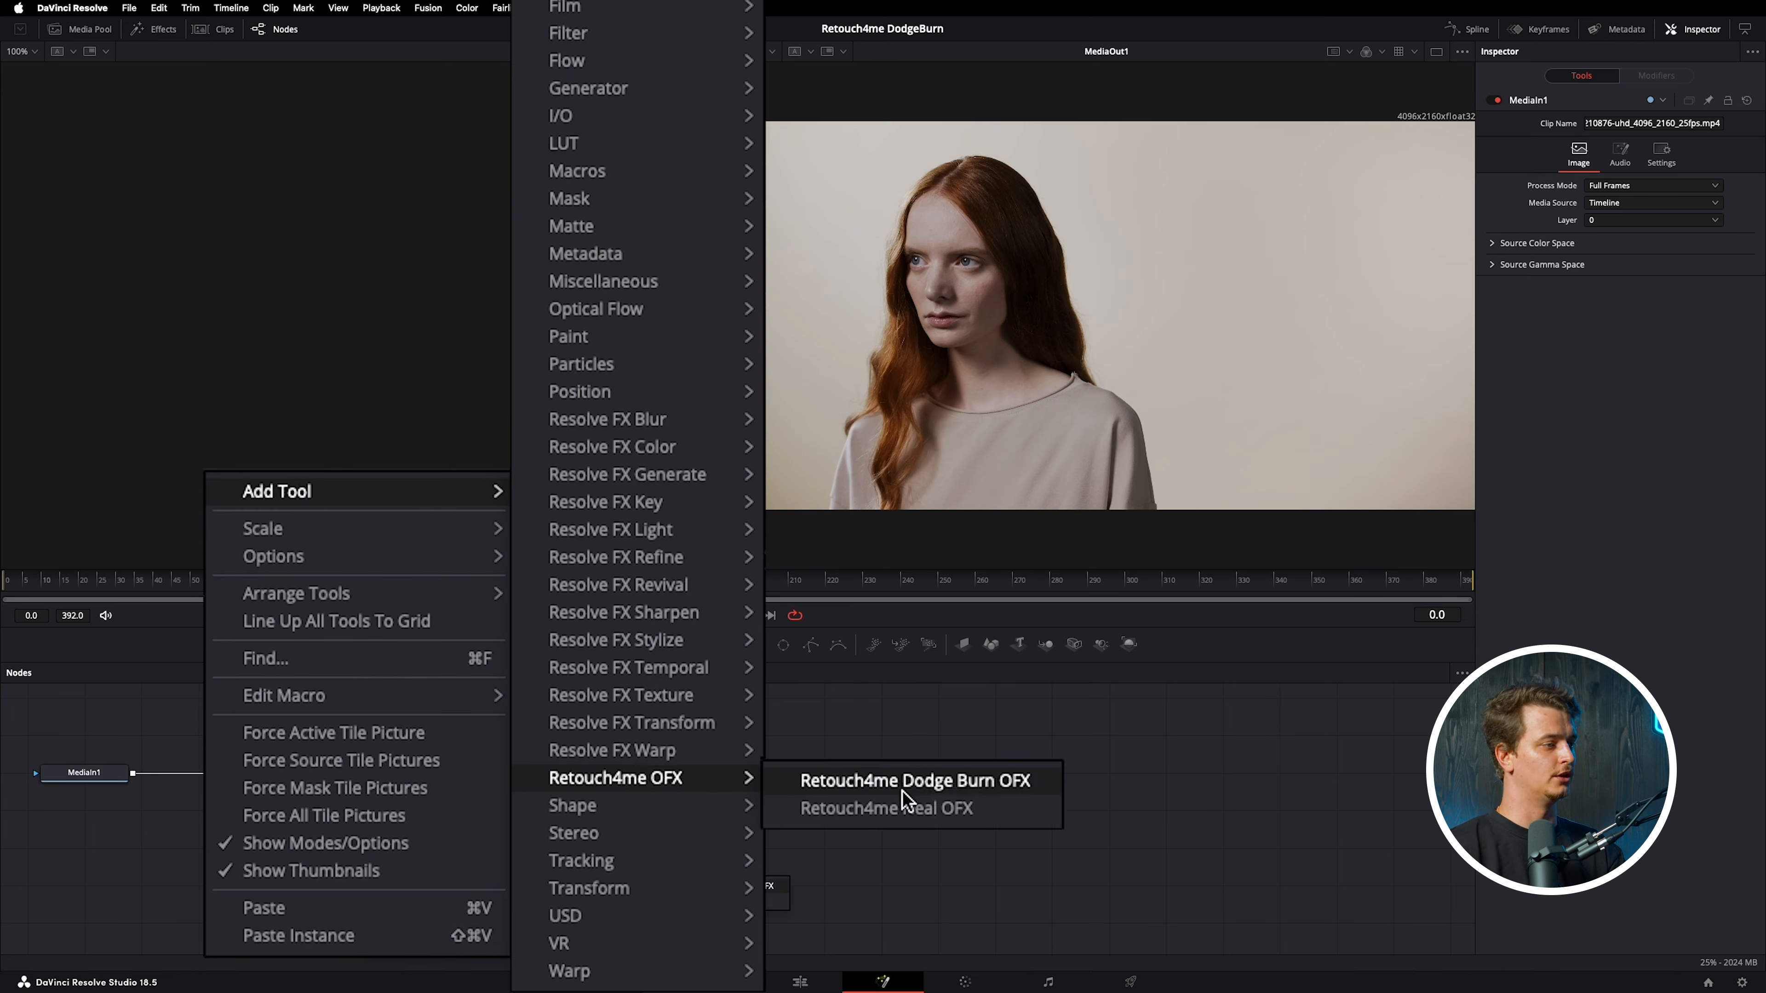
click(781, 897)
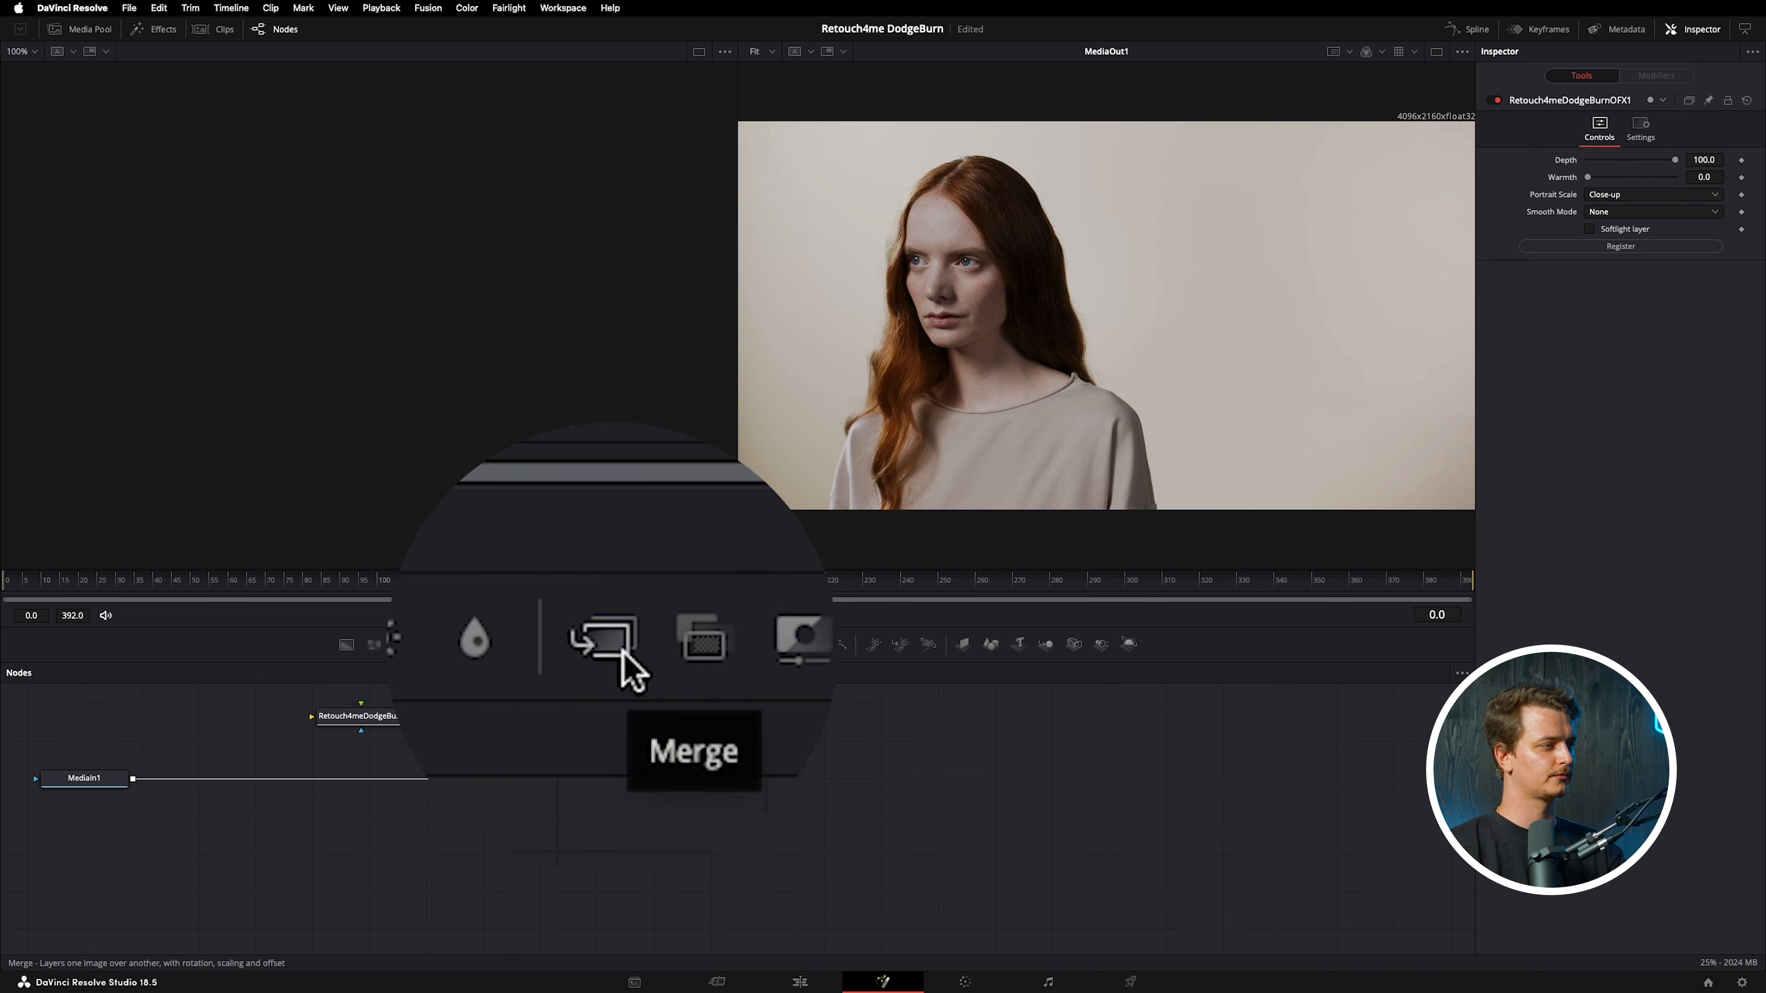
click(610, 646)
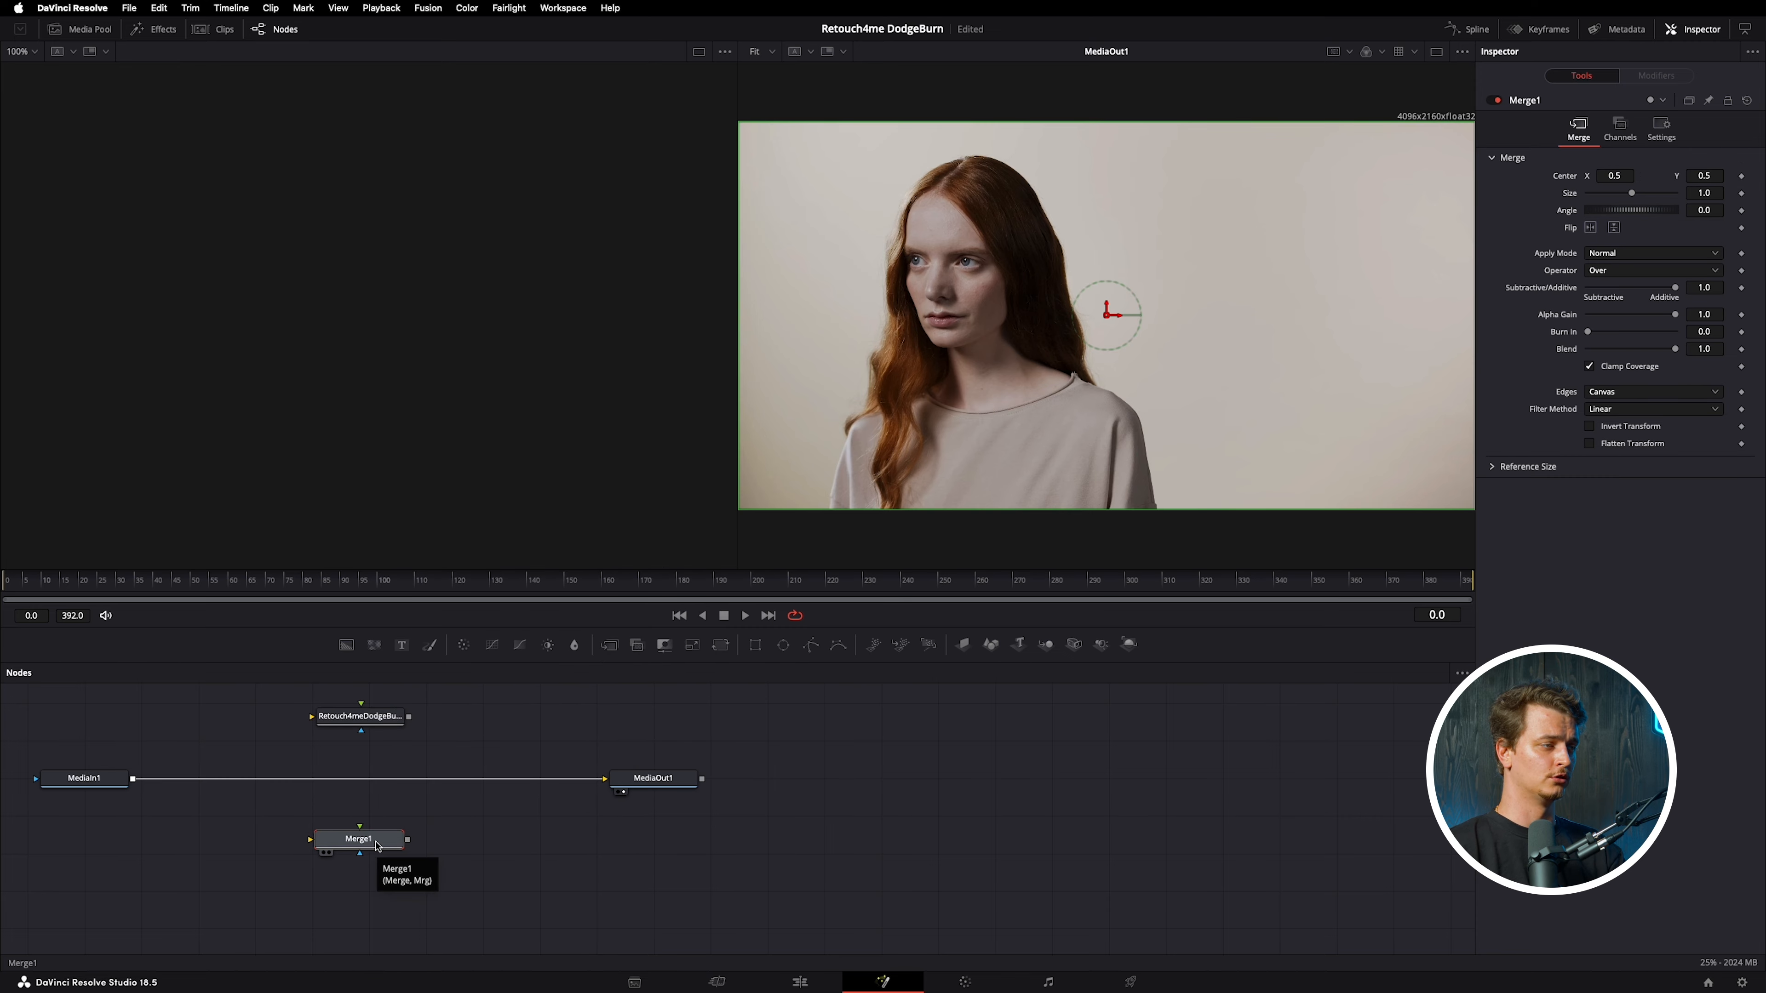
Step: Connect MediaIn1 to both the Dodge Burn node and the Merge background, feed Dodge Burn into the Merge foreground, and route Merge to MediaOut1
click(419, 799)
mouse_move(604, 782)
mouse_down()
mouse_move(318, 750)
mouse_move(312, 717)
mouse_up()
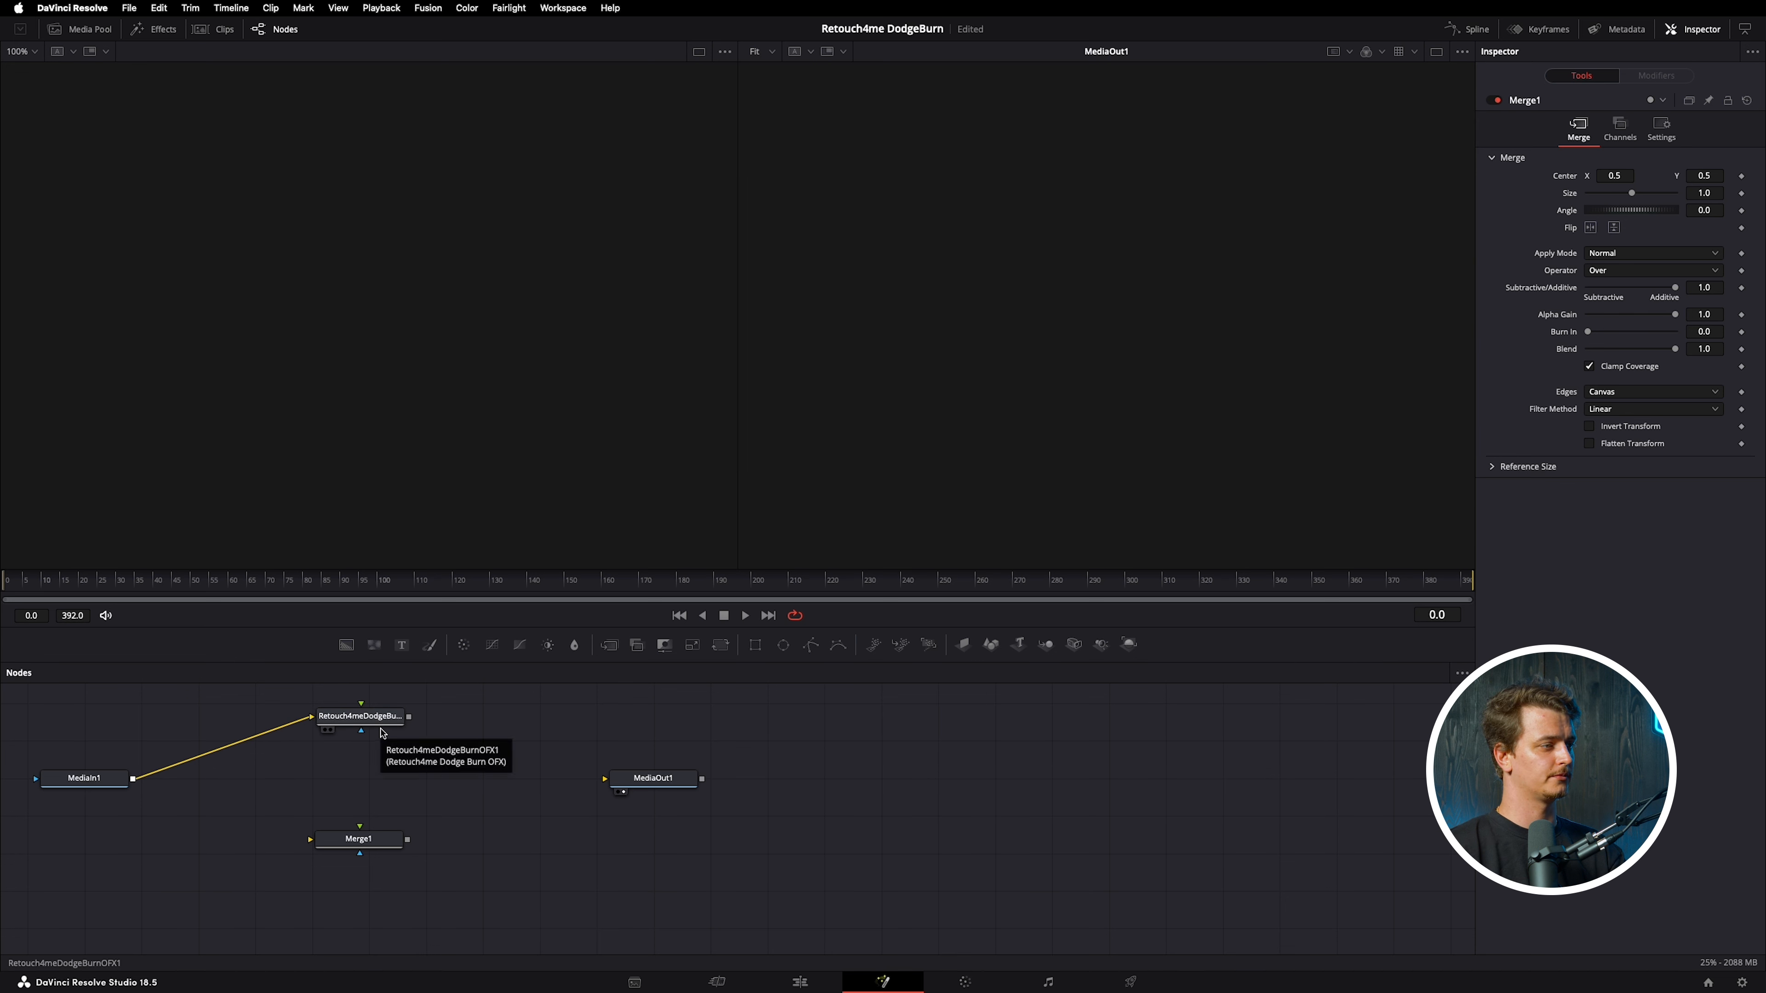
drag(132, 783, 300, 843)
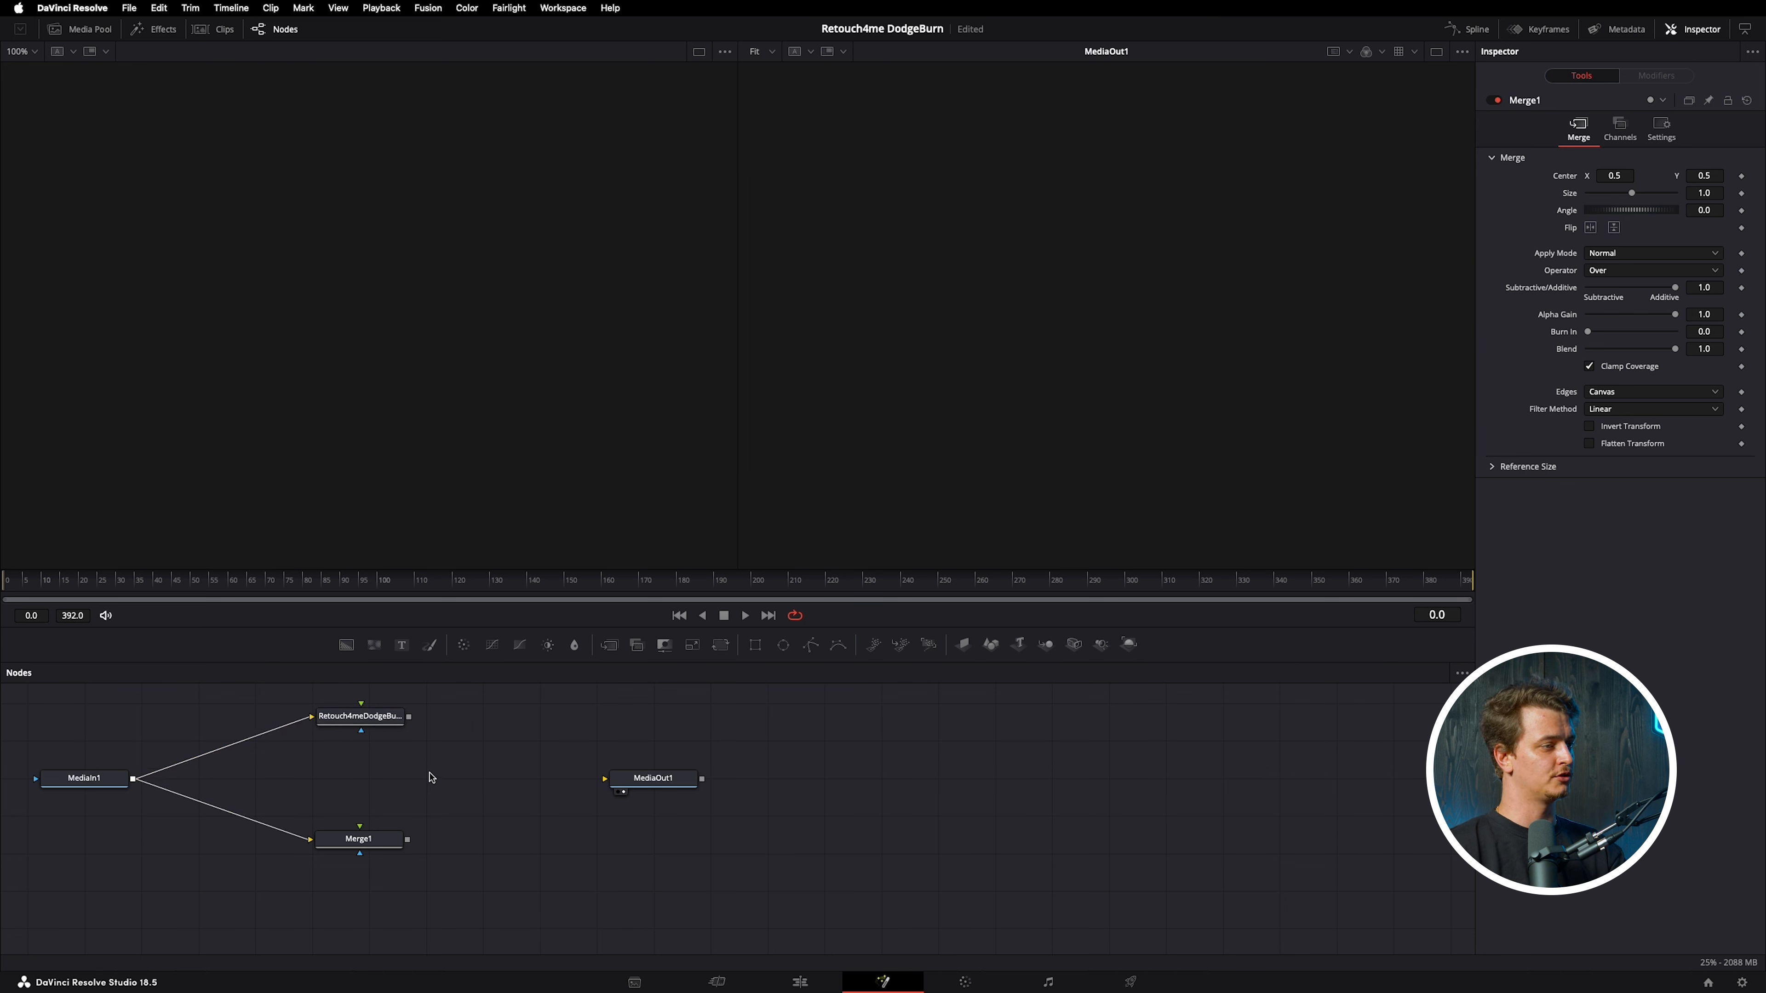
drag(409, 718, 360, 826)
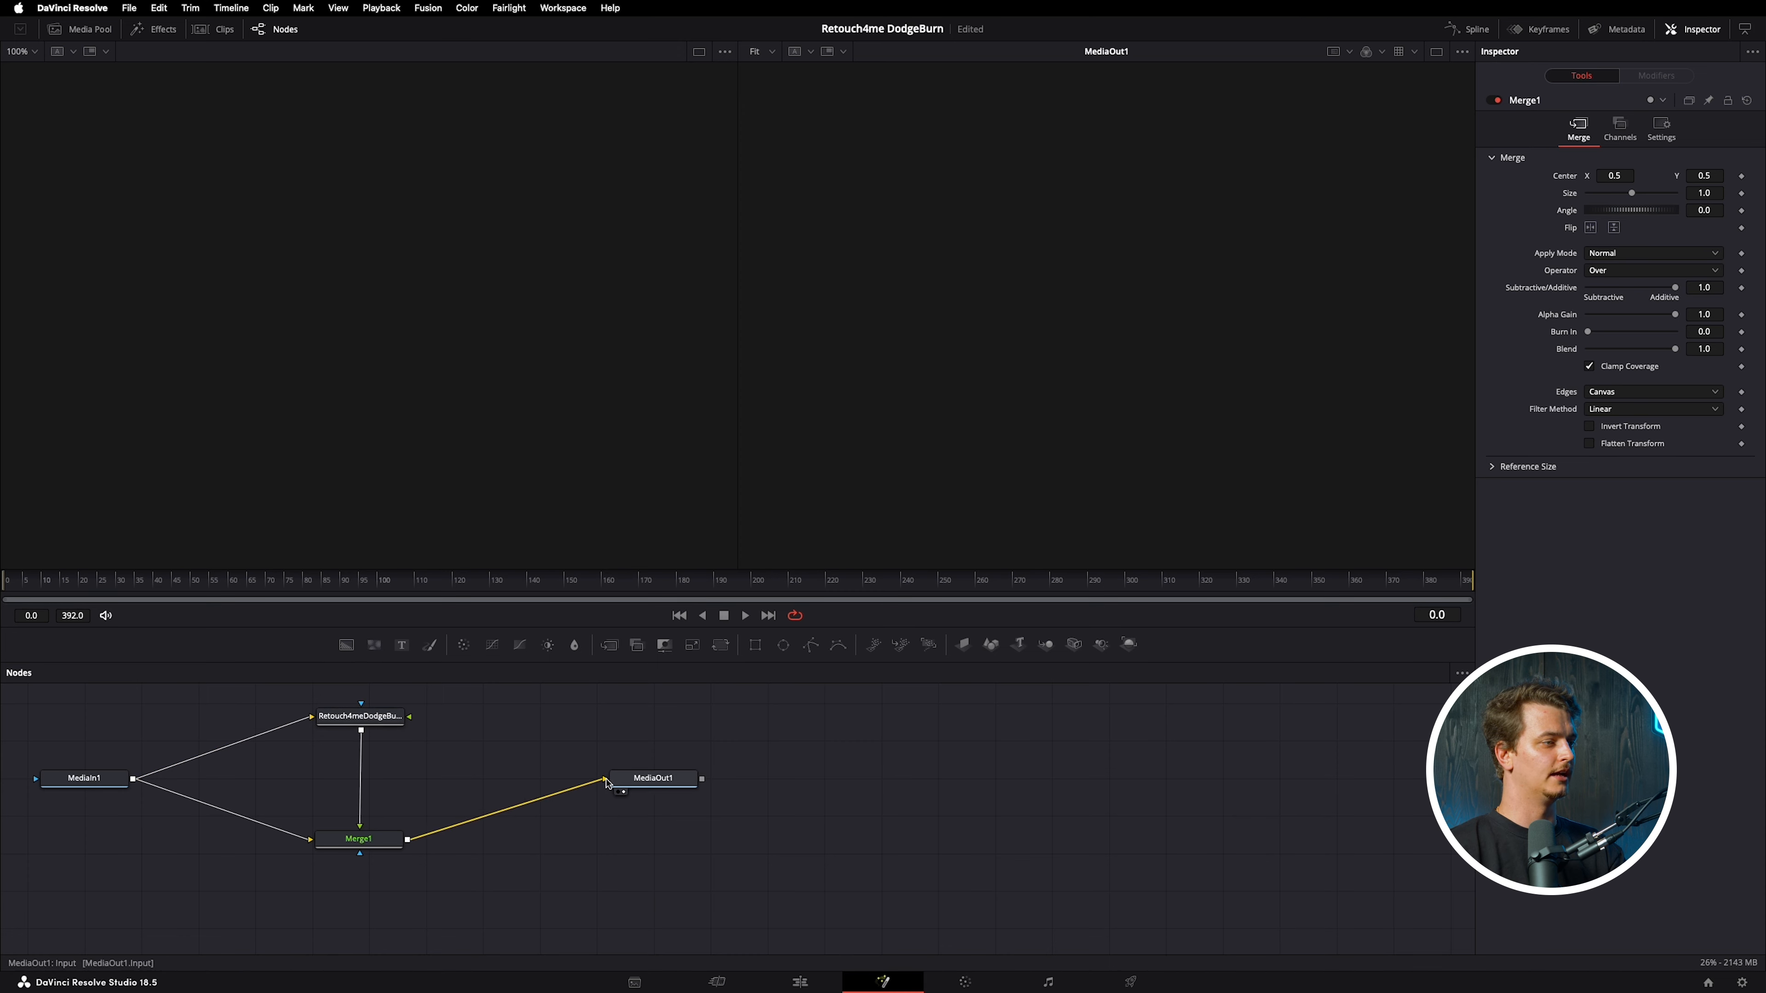
Step: Enable the Softlight layer option on the Dodge Burn node and display the node's output in the empty viewer
click(365, 718)
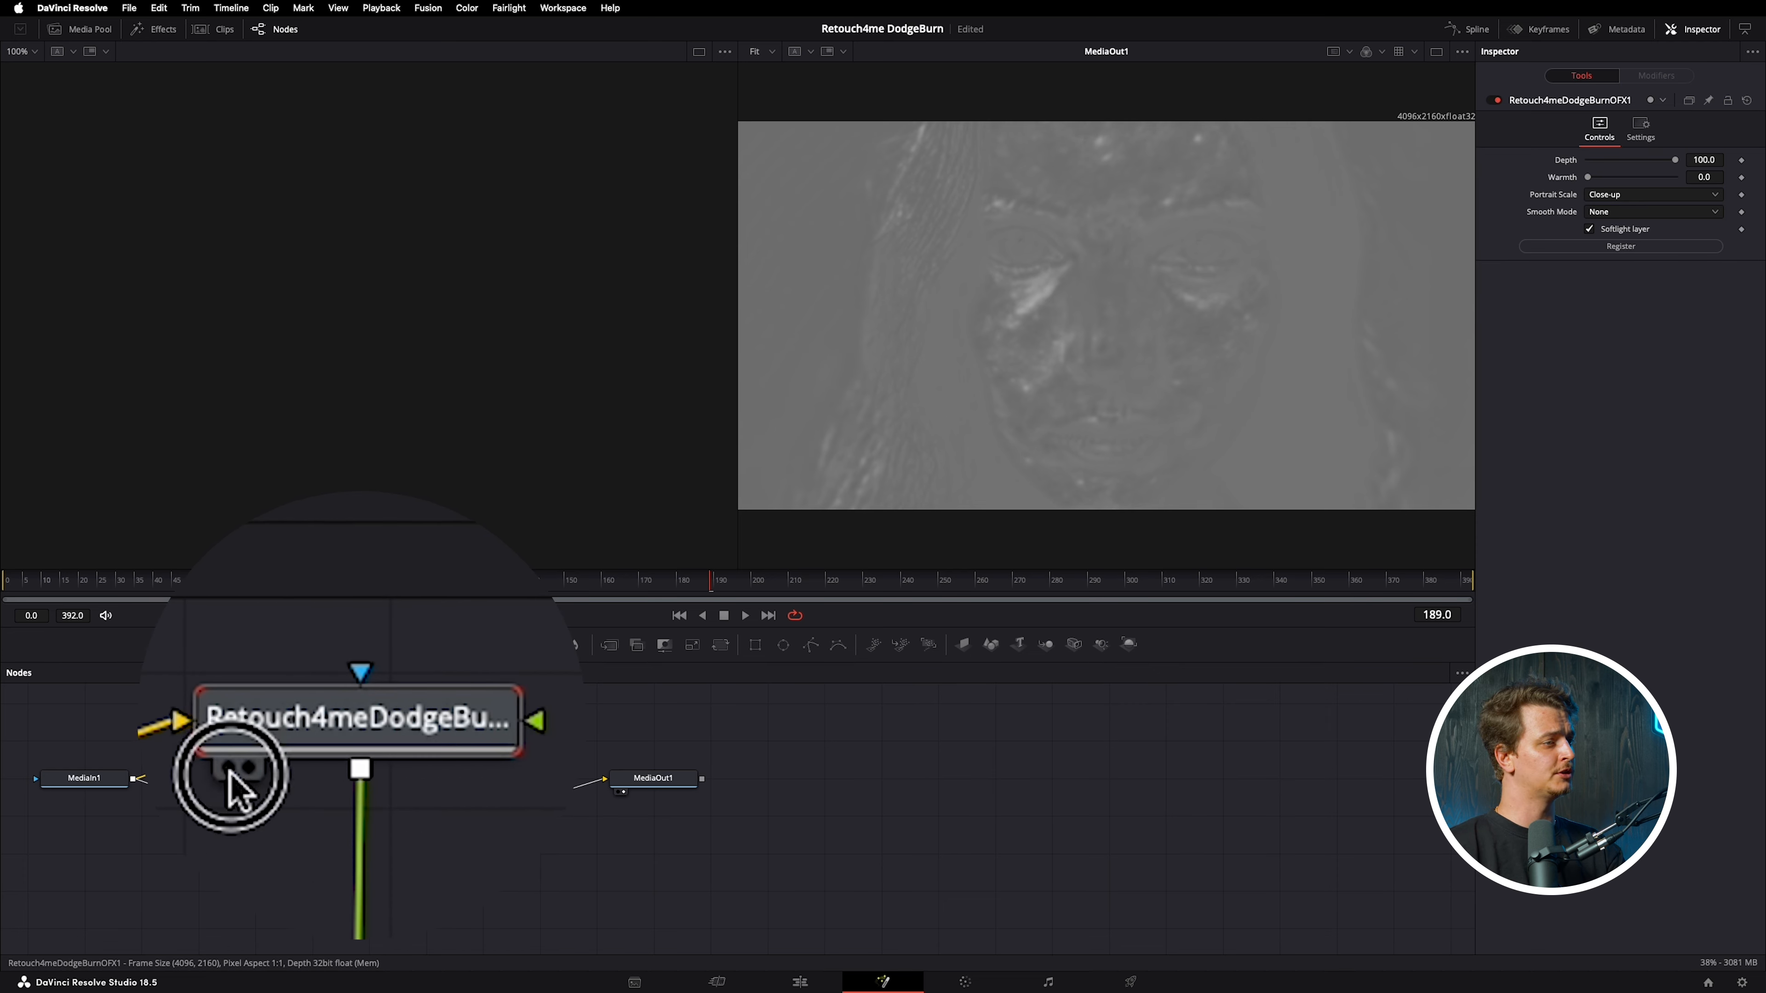
click(326, 732)
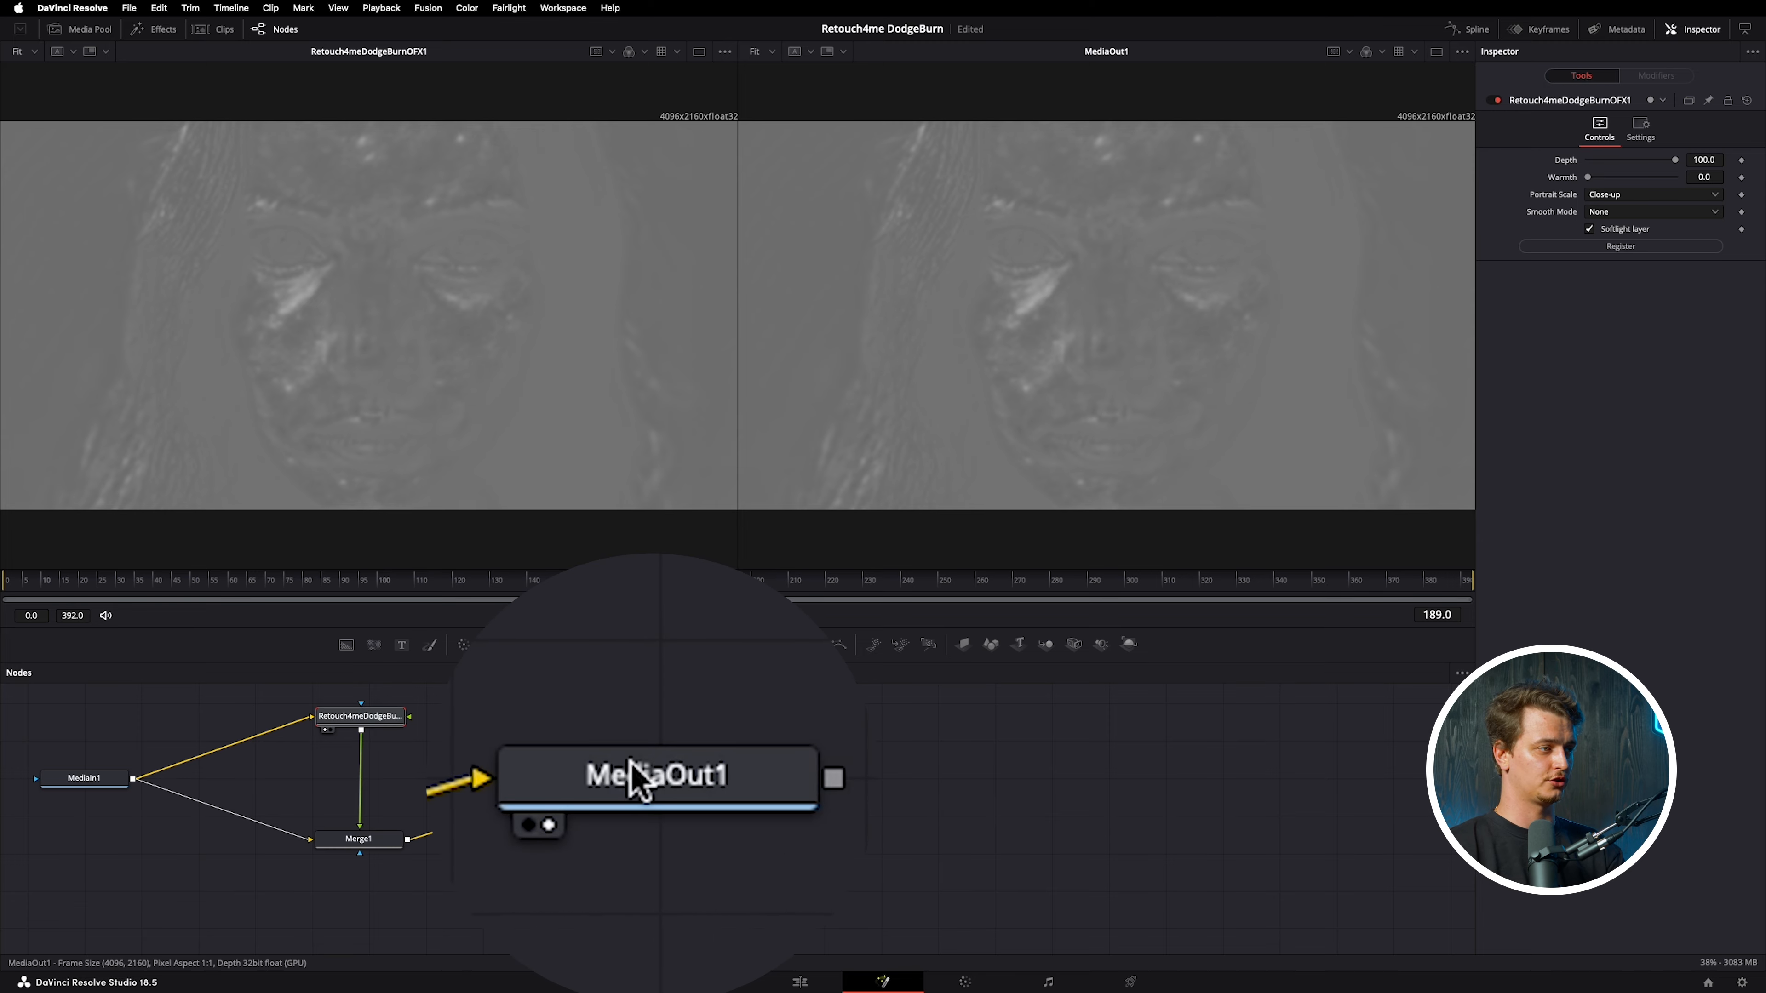
Step: Set the Merge node's apply mode to Soft Light and lower its Blend to about 0.961
click(386, 840)
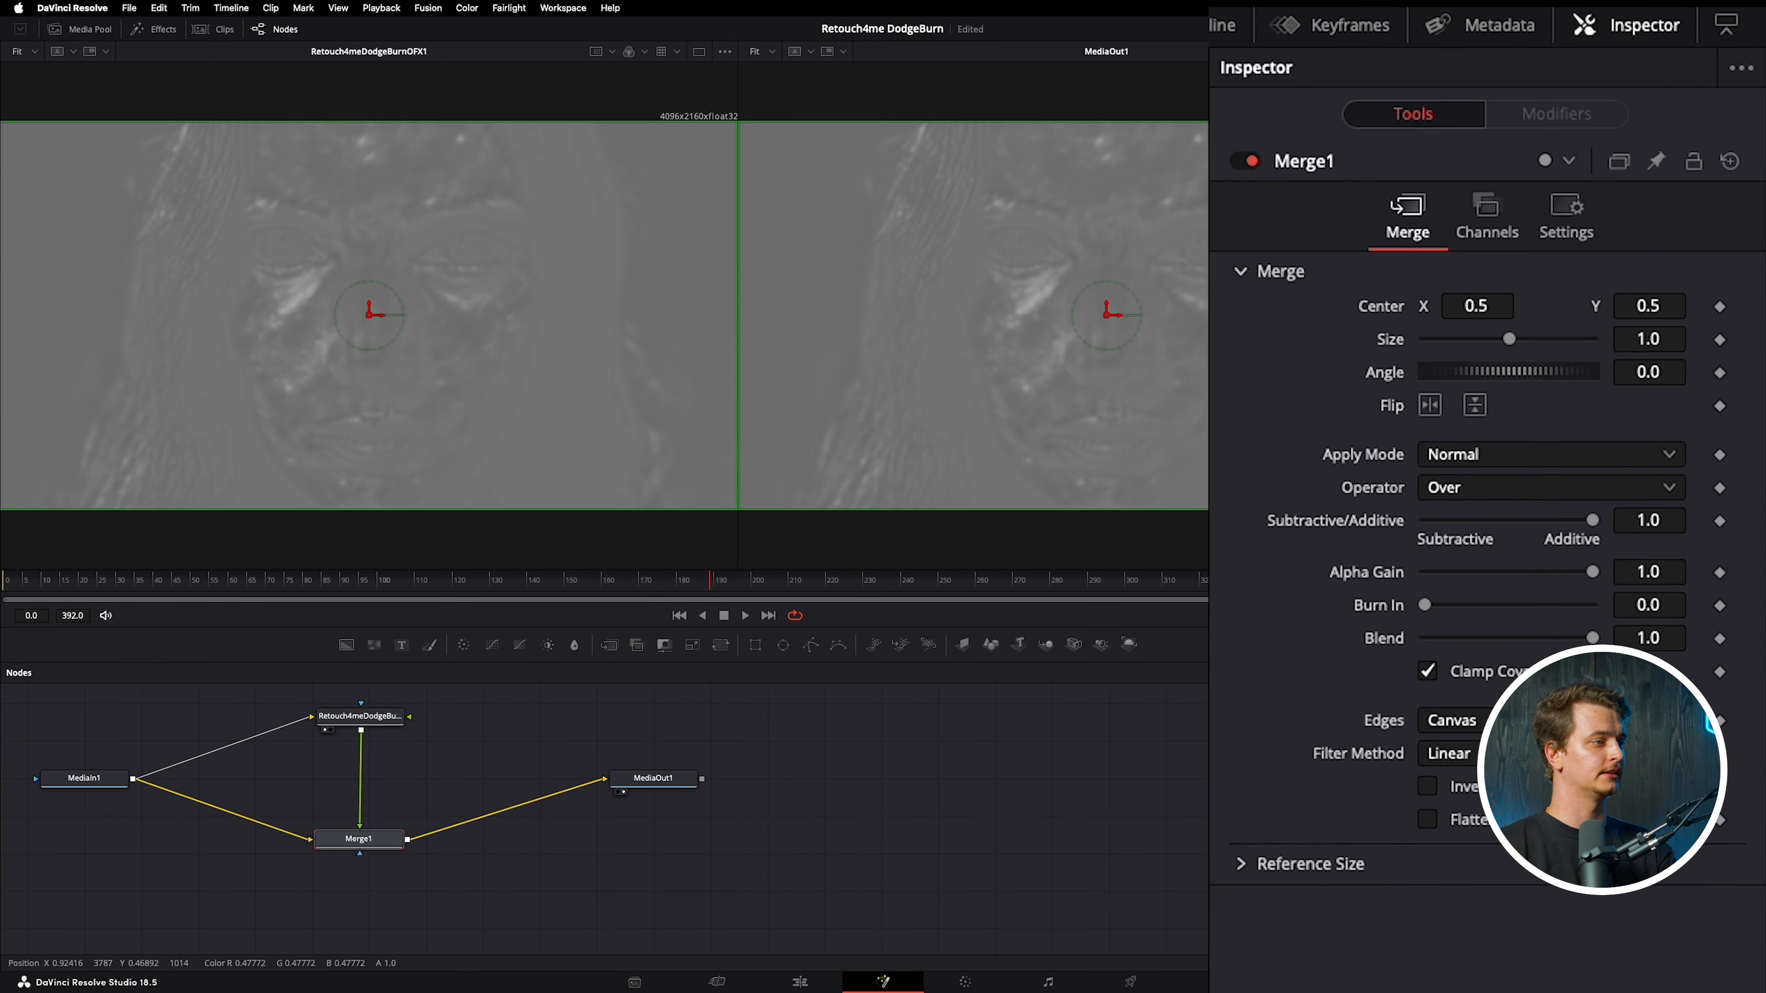
click(1693, 256)
scroll(1592, 803, down, 4)
click(1578, 810)
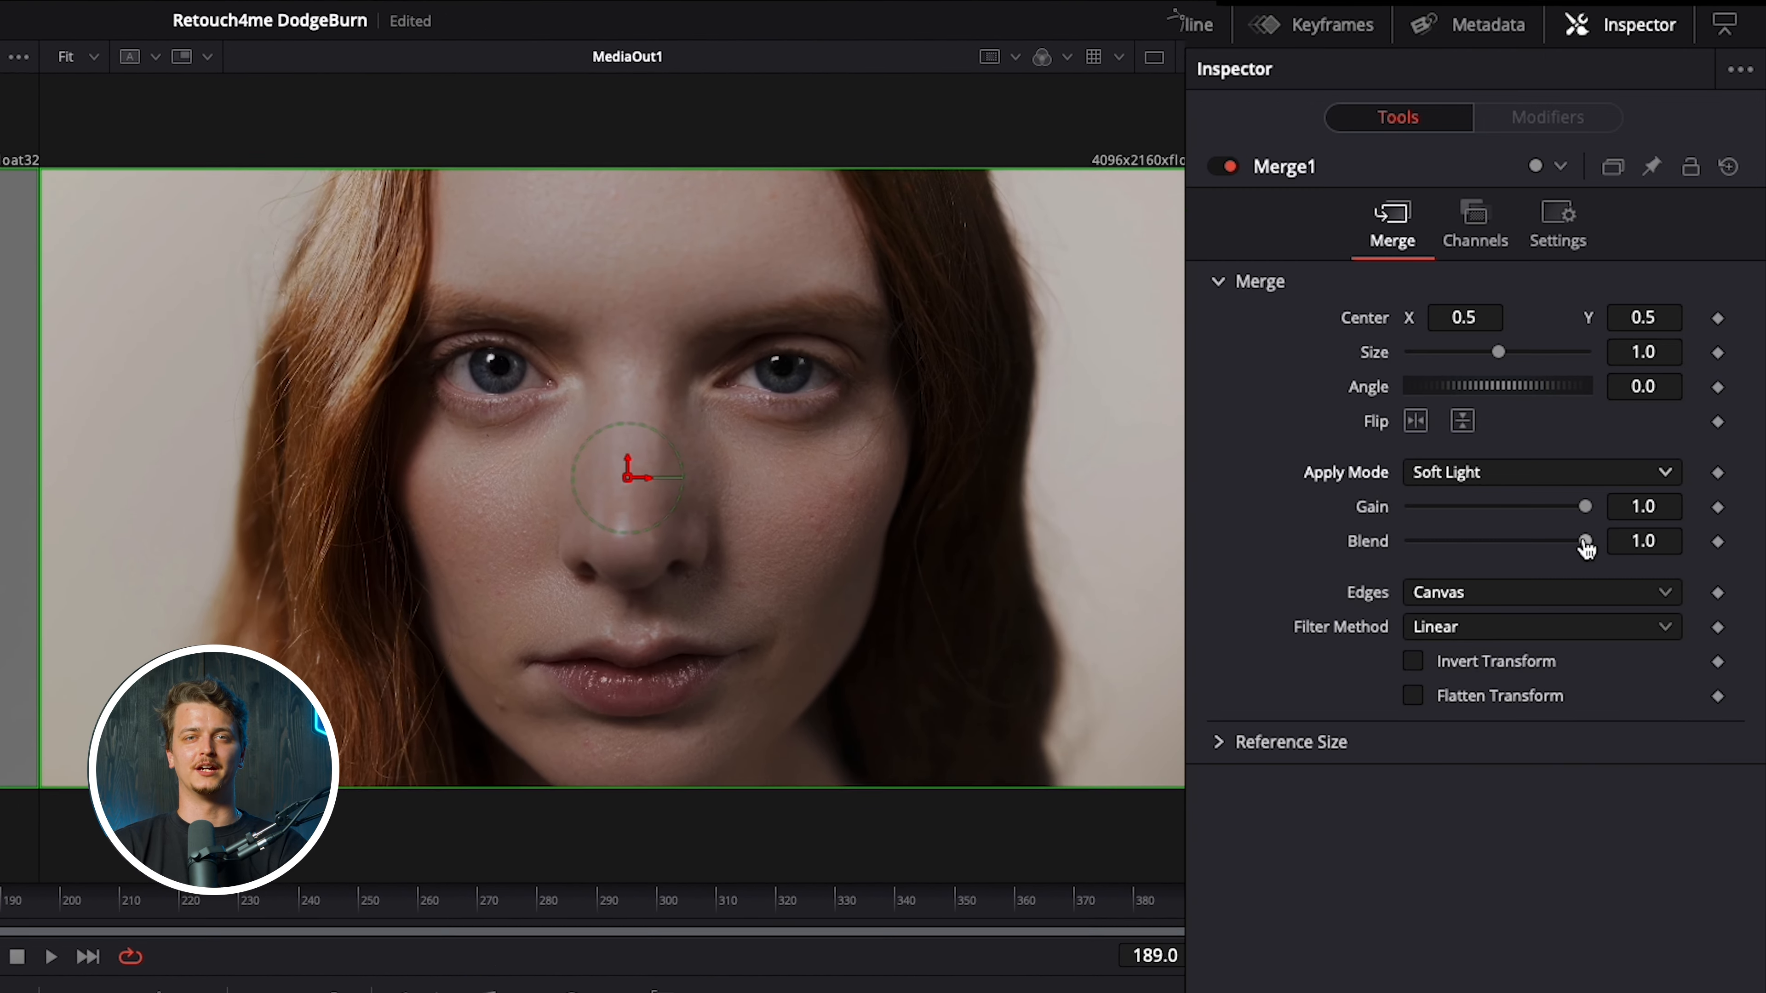
mouse_move(1585, 543)
mouse_down()
mouse_move(1431, 567)
mouse_move(1592, 549)
mouse_up()
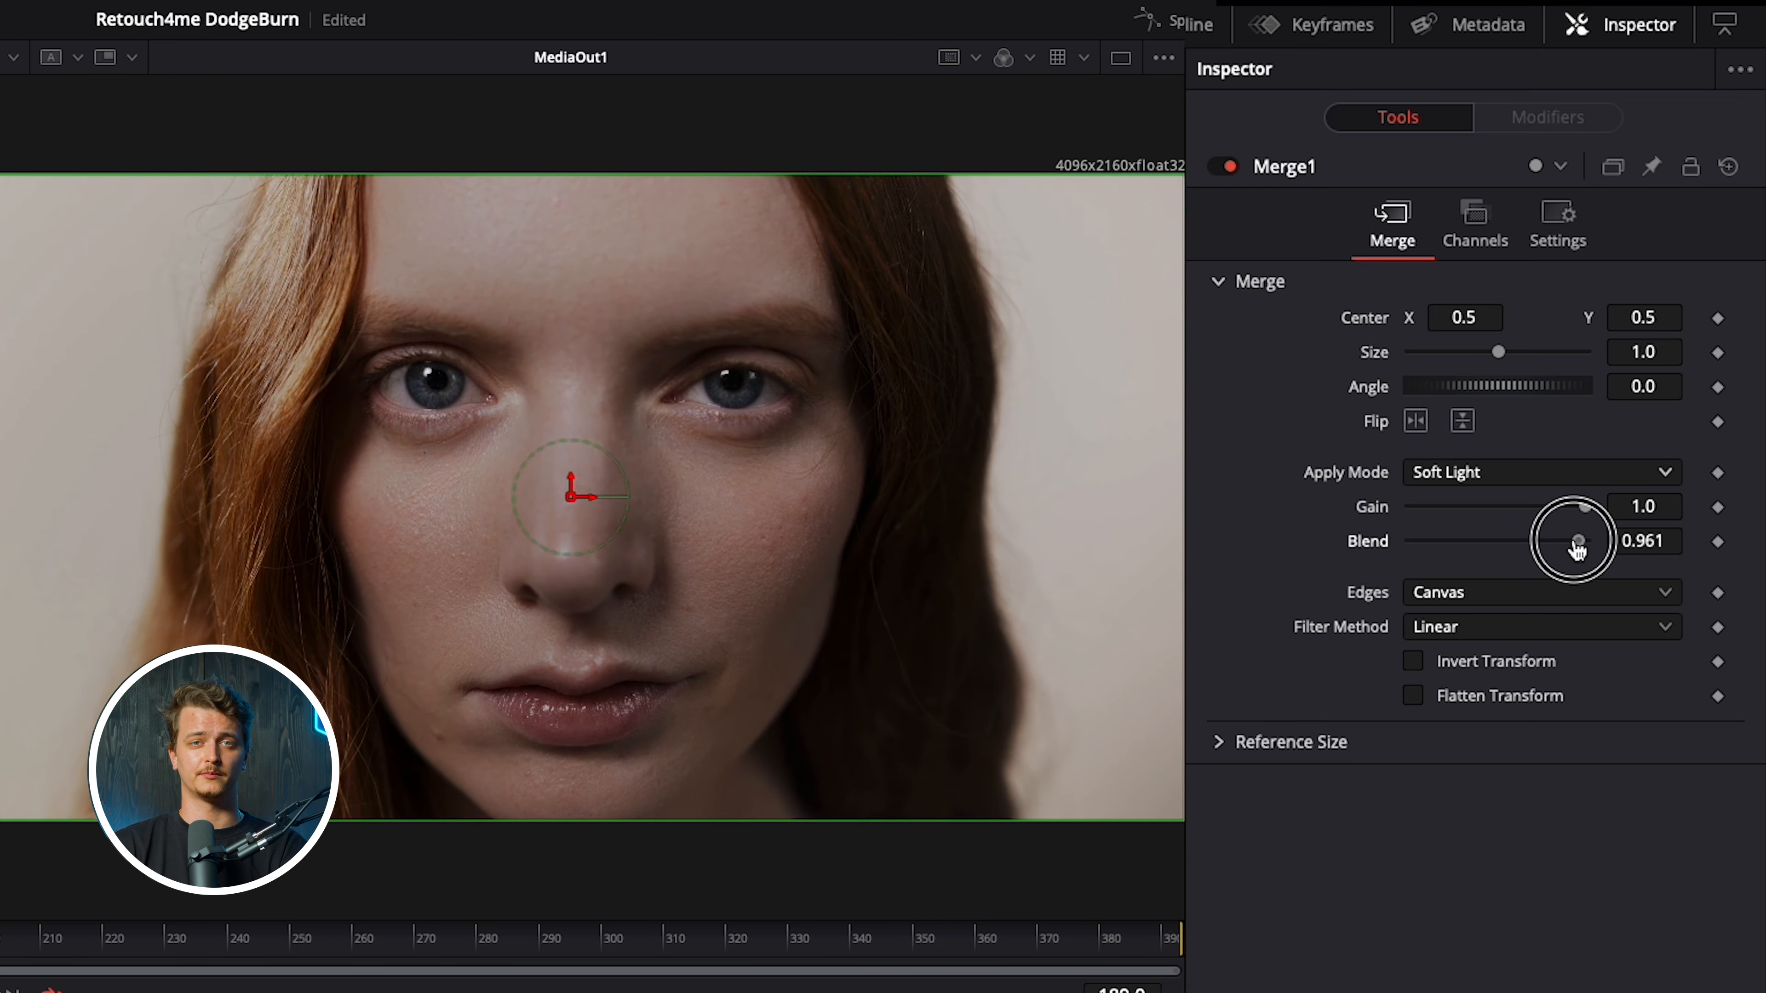